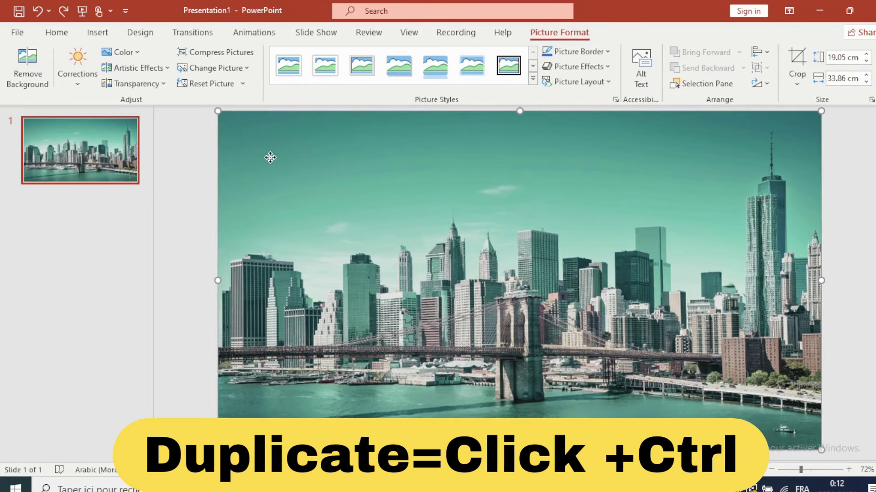
# - Duplicate the skyline photo and align the copy exactly over the original
pyautogui.moveTo(269, 156); pyautogui.dragTo(302, 201)
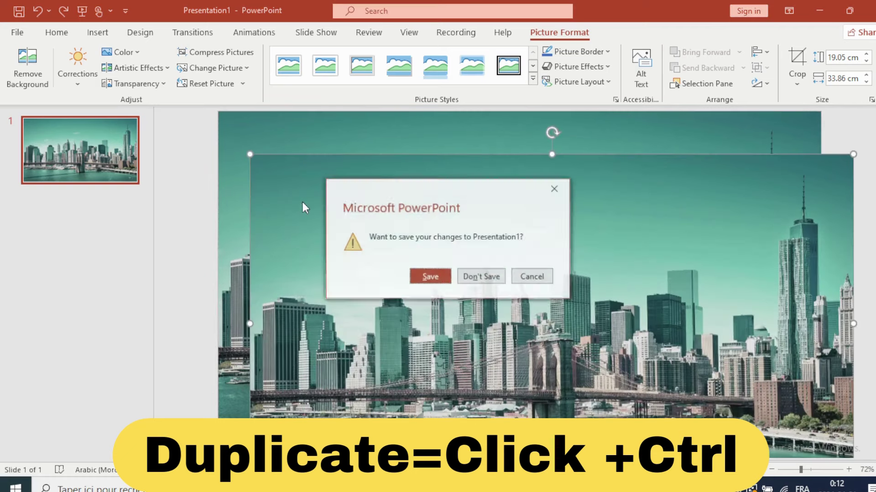
pyautogui.click(554, 188)
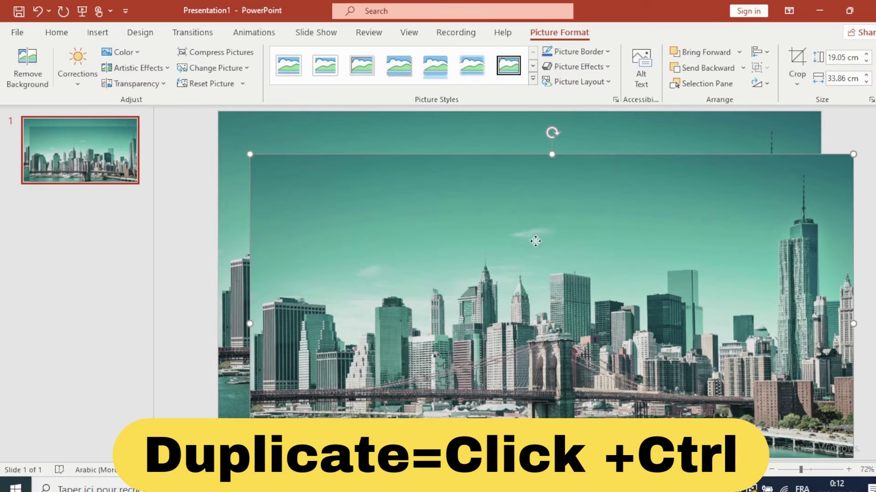
pyautogui.moveTo(534, 238)
pyautogui.mouseDown()
pyautogui.moveTo(480, 226)
pyautogui.moveTo(503, 211)
pyautogui.mouseUp()
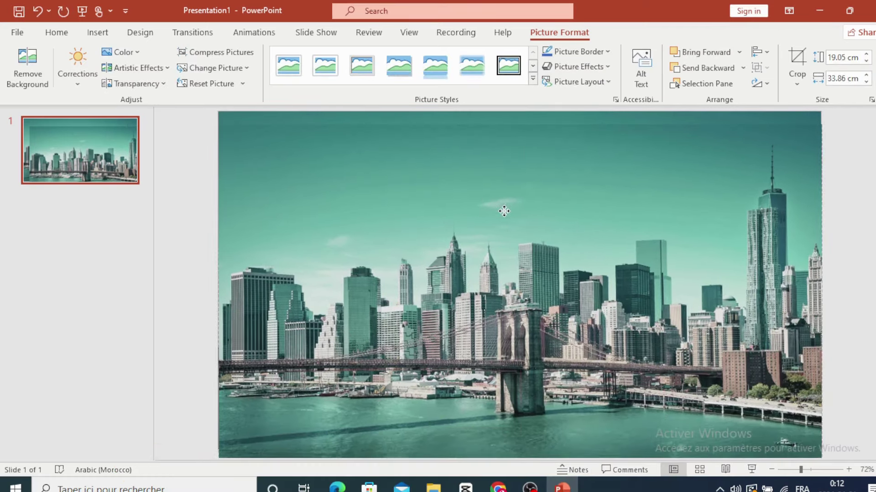
pyautogui.moveTo(546, 185); pyautogui.dragTo(546, 171)
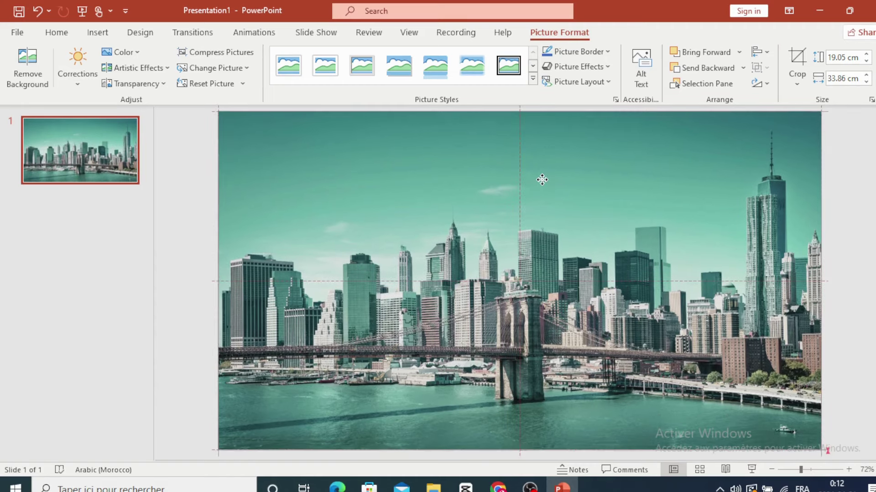
# - Show the Selection Pane and add a text box reading NEW YORK over the upper-left skyline
pyautogui.click(705, 83)
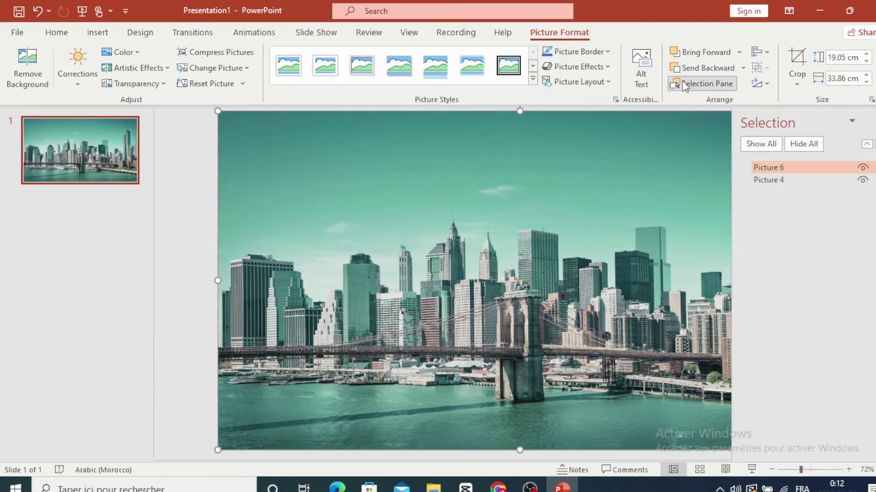
pyautogui.click(98, 32)
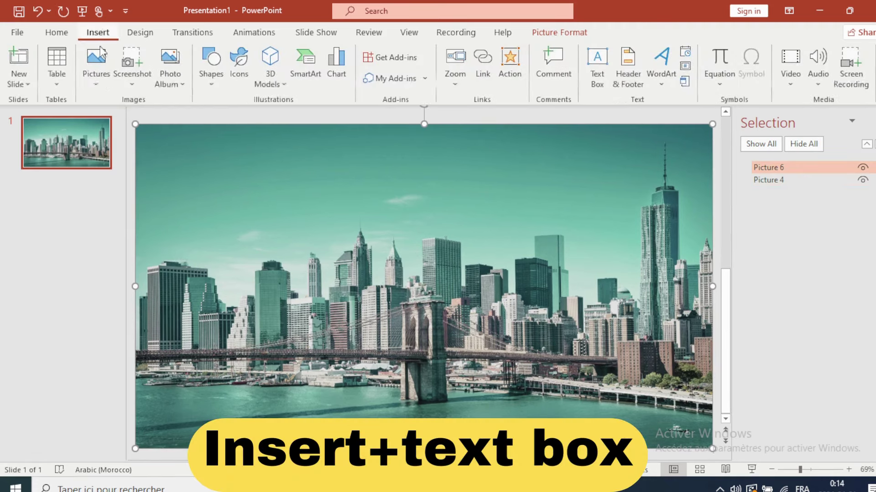
pyautogui.click(600, 70)
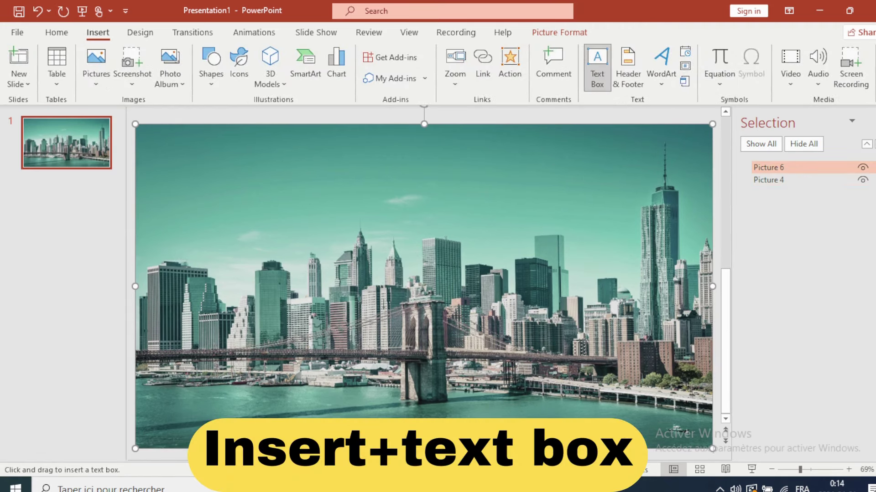
pyautogui.click(222, 253)
pyautogui.write('n')
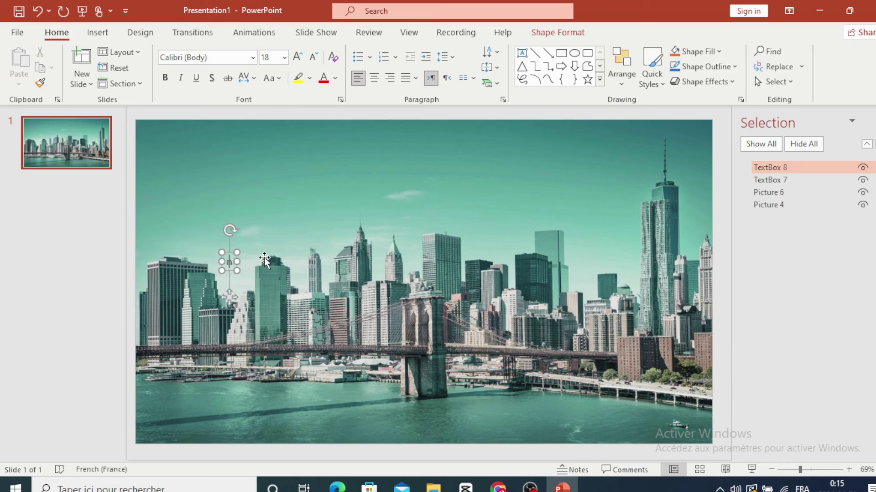
pyautogui.write('e')
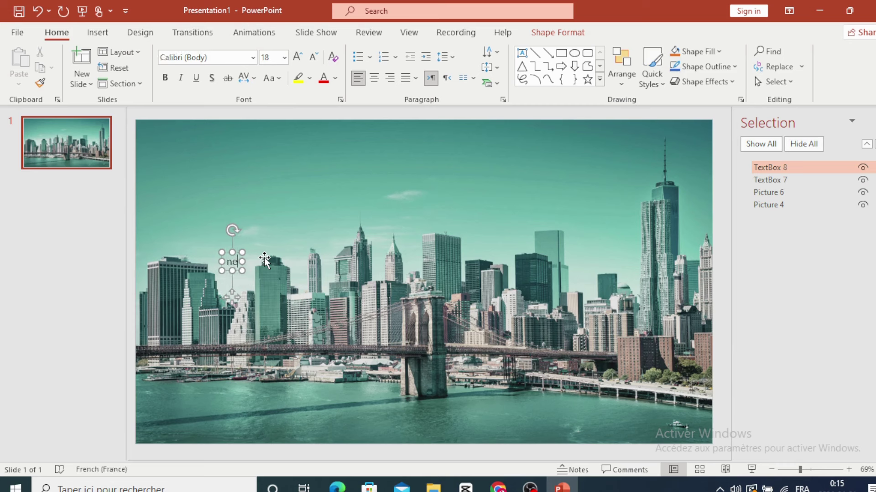
pyautogui.press('BackSpace')
pyautogui.press('BackSpace')
pyautogui.hotkey('alt', 'shift')
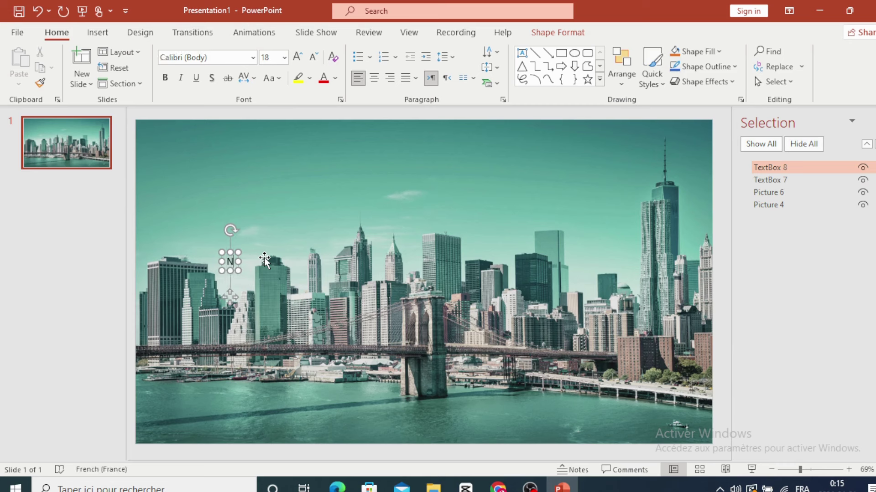
pyautogui.write('NEW Y')
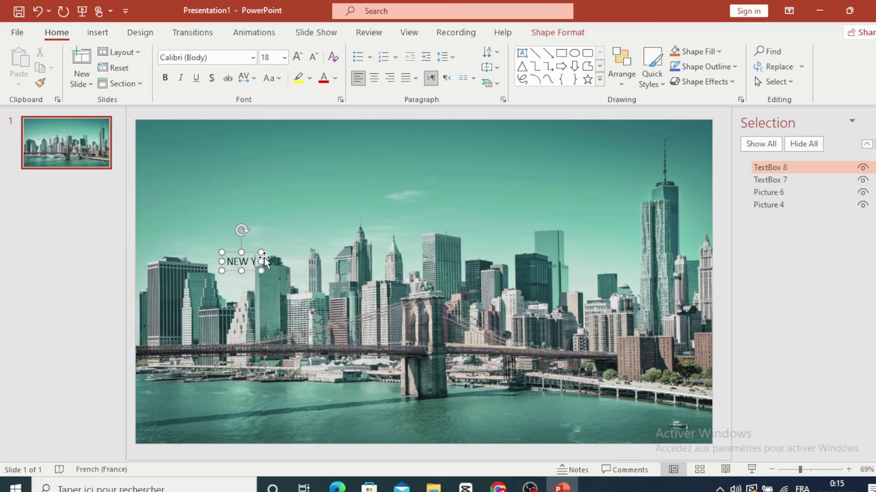
pyautogui.write('OR')
pyautogui.write('K')
# - Set the NEW YORK text to LEMON MILK Bold and enlarge it to 145 pt
pyautogui.click(304, 225)
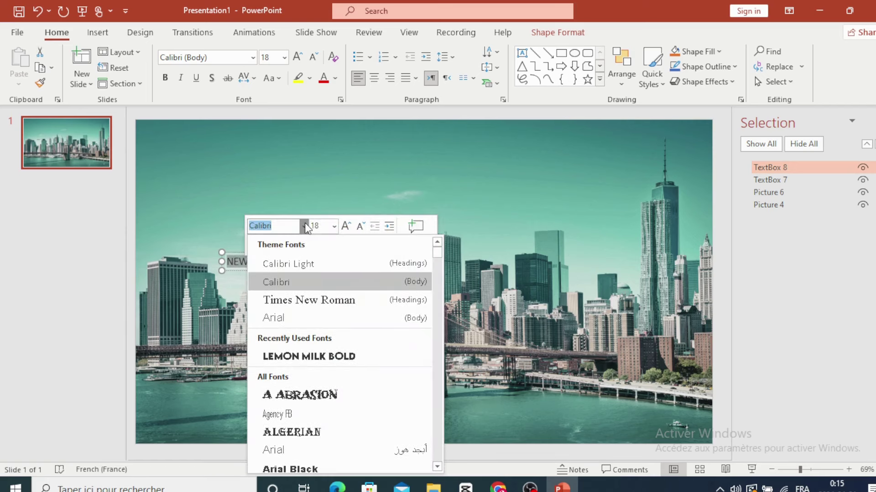
pyautogui.click(319, 356)
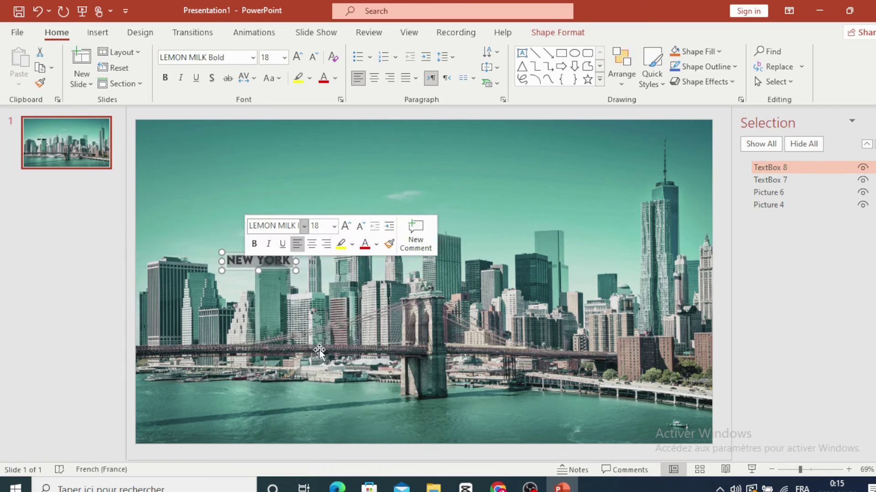
pyautogui.click(346, 227)
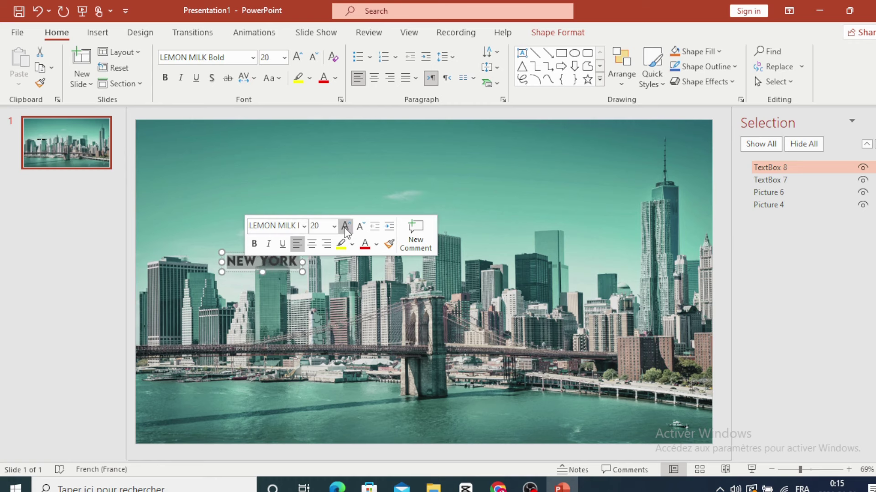
pyautogui.click(345, 226)
pyautogui.click(345, 226)
pyautogui.click(346, 226)
pyautogui.click(346, 226)
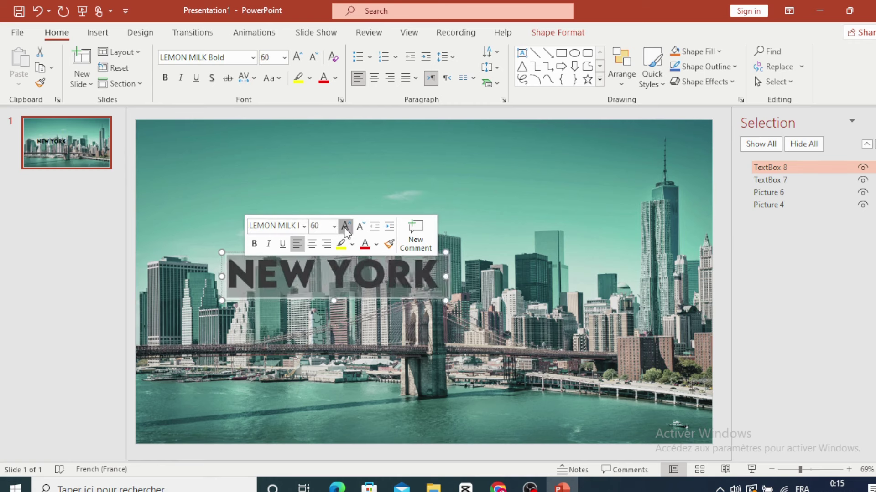
pyautogui.click(346, 227)
pyautogui.click(345, 226)
pyautogui.click(345, 227)
pyautogui.click(346, 226)
pyautogui.click(346, 226)
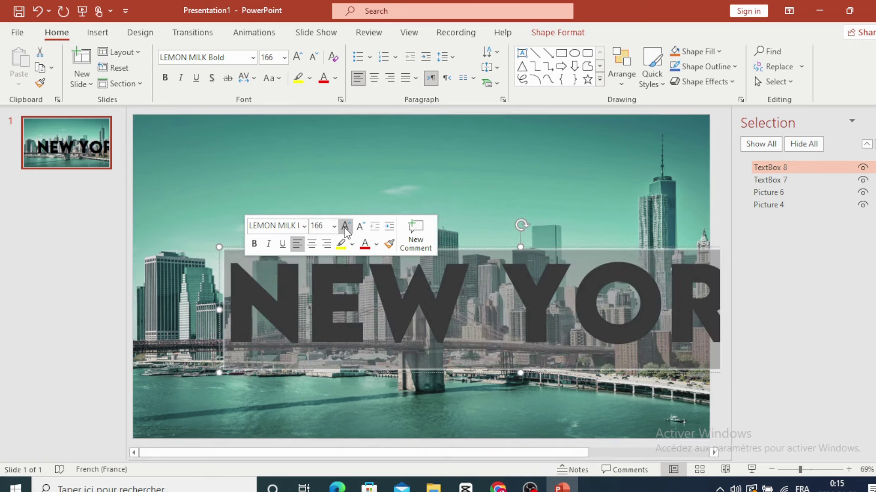
pyautogui.click(361, 226)
pyautogui.click(360, 226)
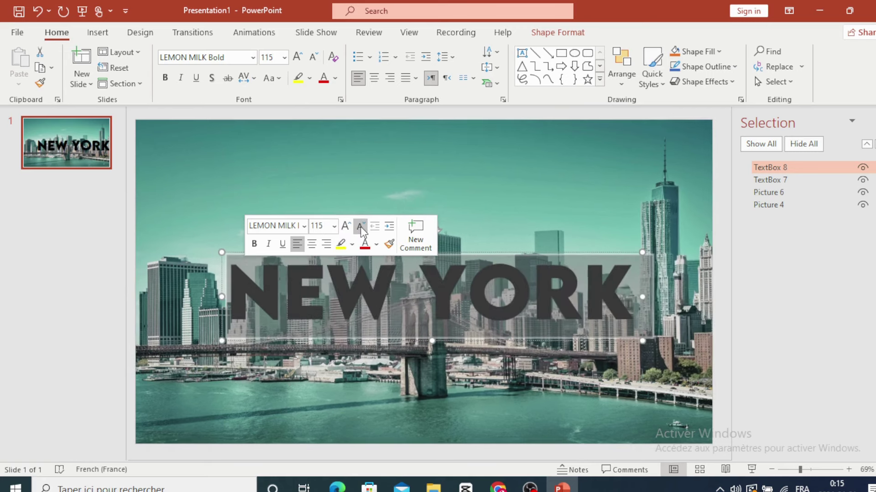
pyautogui.click(344, 225)
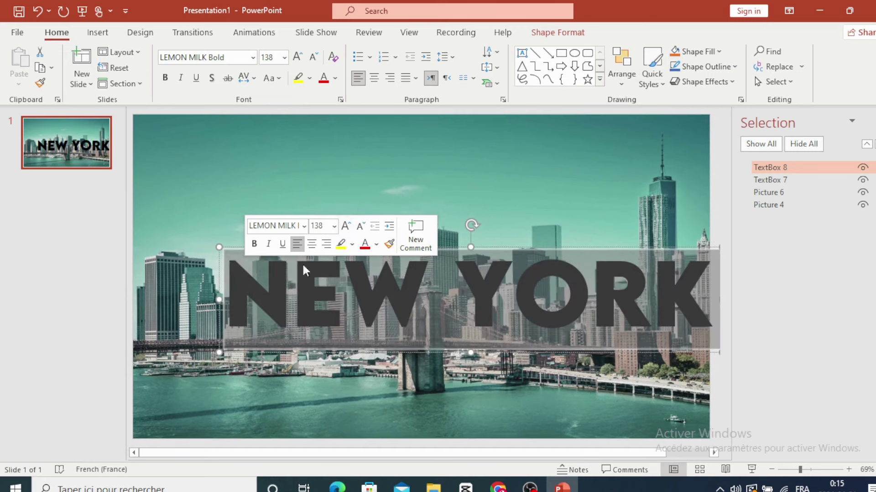
# - Move the NEW YORK text box up and left across the middle of the skyline
pyautogui.press('Delete')
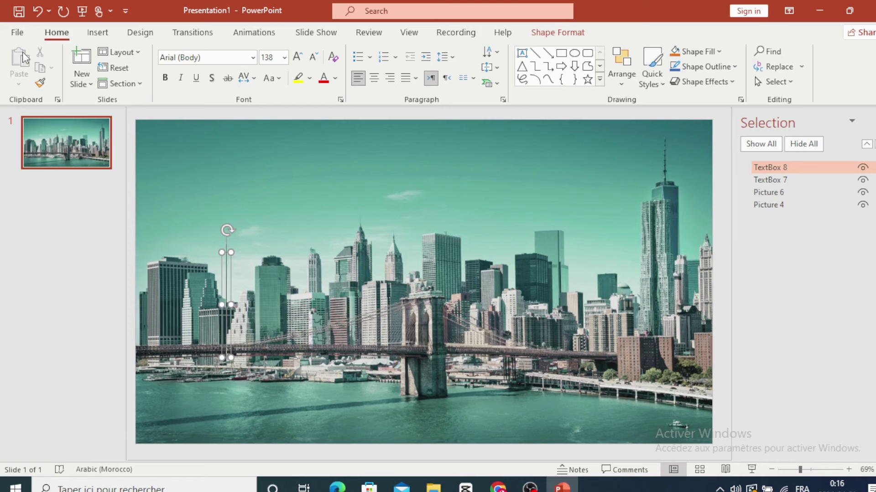
pyautogui.click(37, 11)
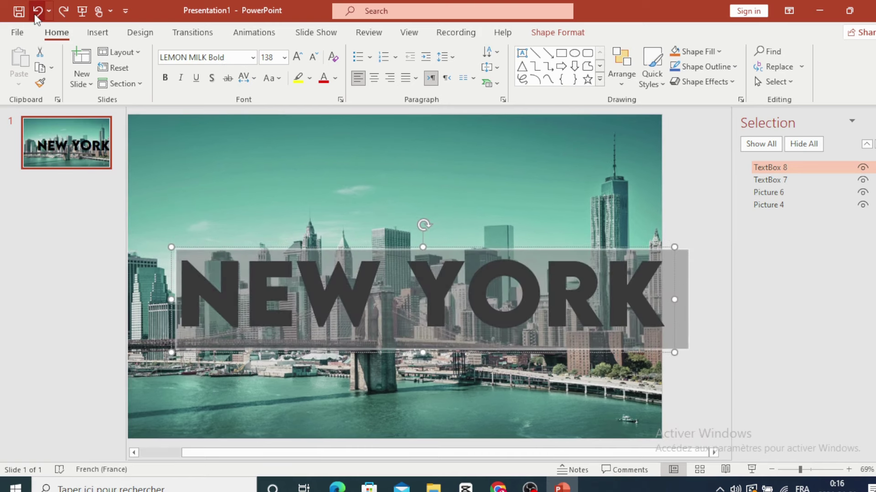
pyautogui.click(224, 294)
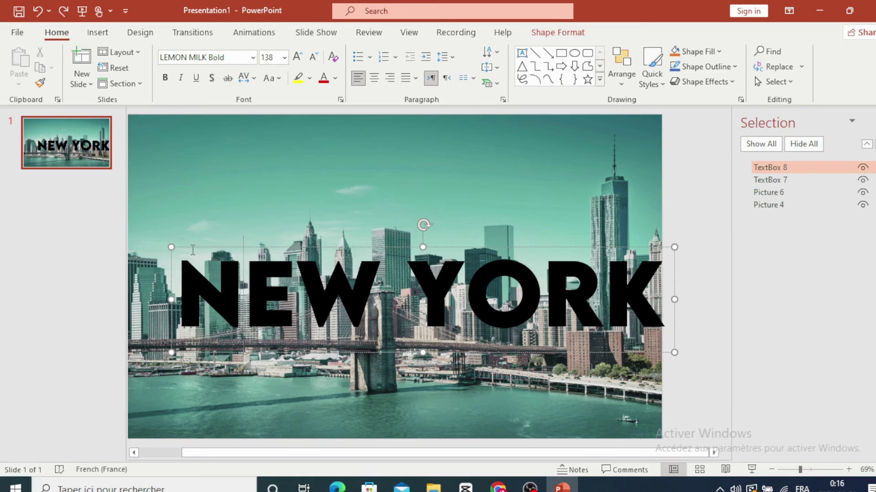
pyautogui.moveTo(172, 248); pyautogui.dragTo(153, 227)
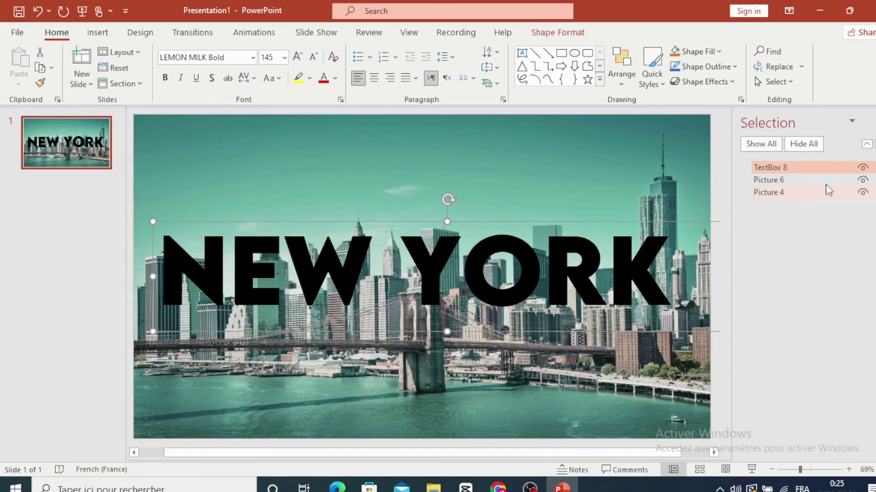
# - Select the front skyline picture with the NEW YORK text box and merge them using Intersect
pyautogui.click(862, 168)
pyautogui.click(862, 168)
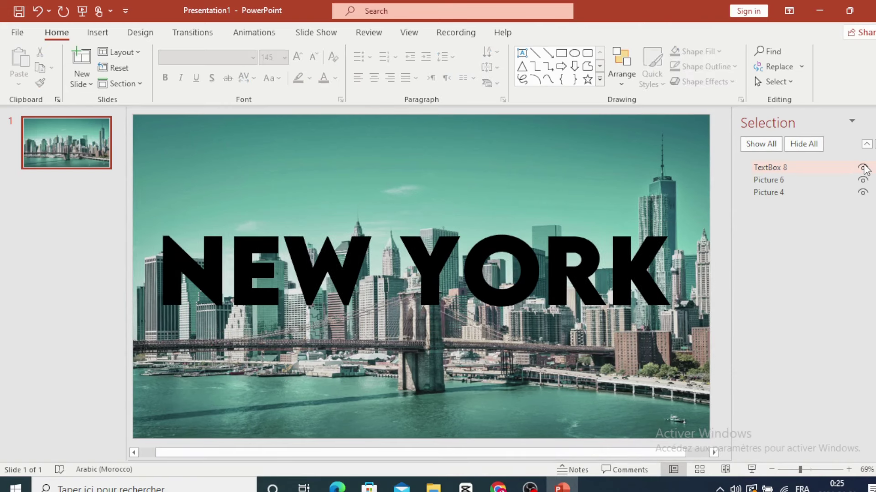
pyautogui.click(433, 157)
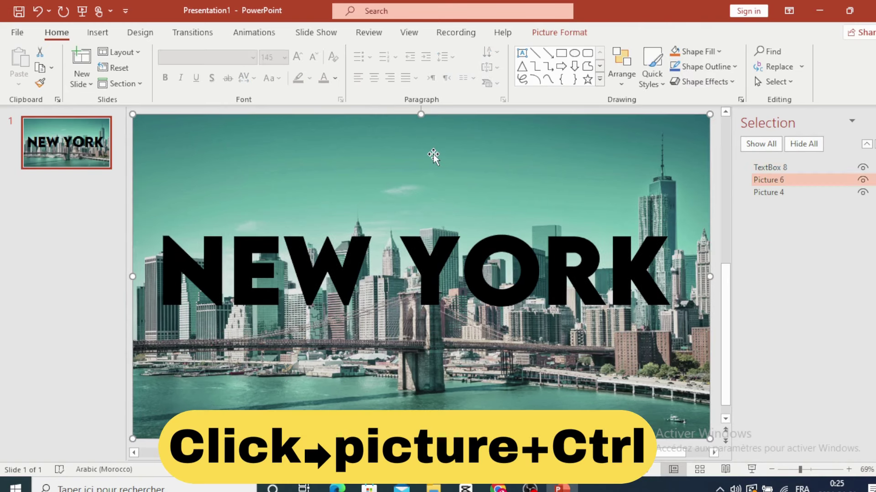
pyautogui.keyDown('ctrl'); pyautogui.click(779, 168); pyautogui.keyUp('ctrl')
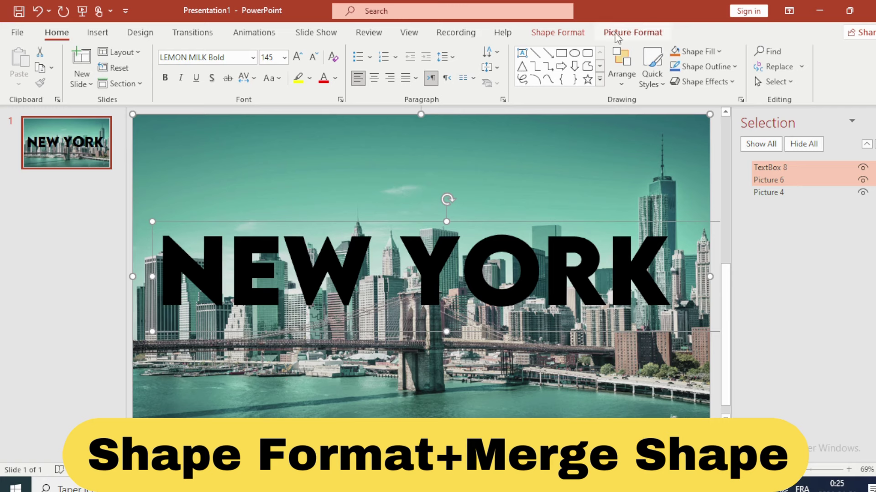
pyautogui.click(616, 33)
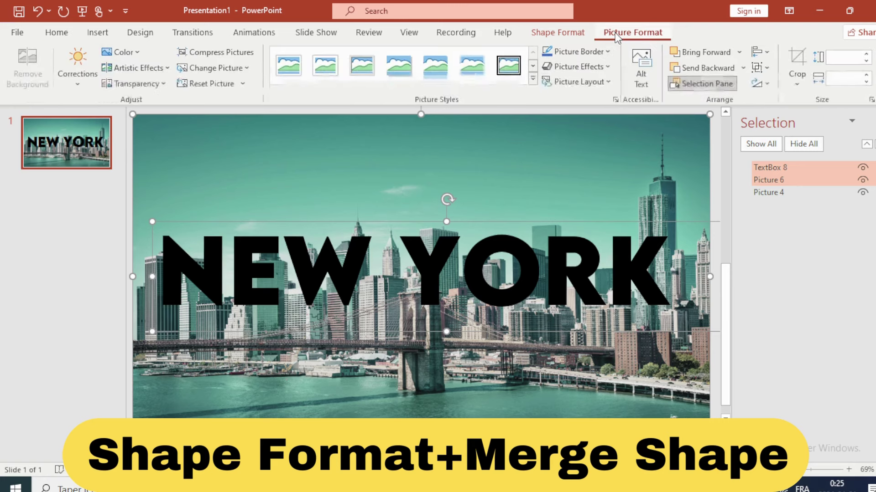
pyautogui.click(560, 33)
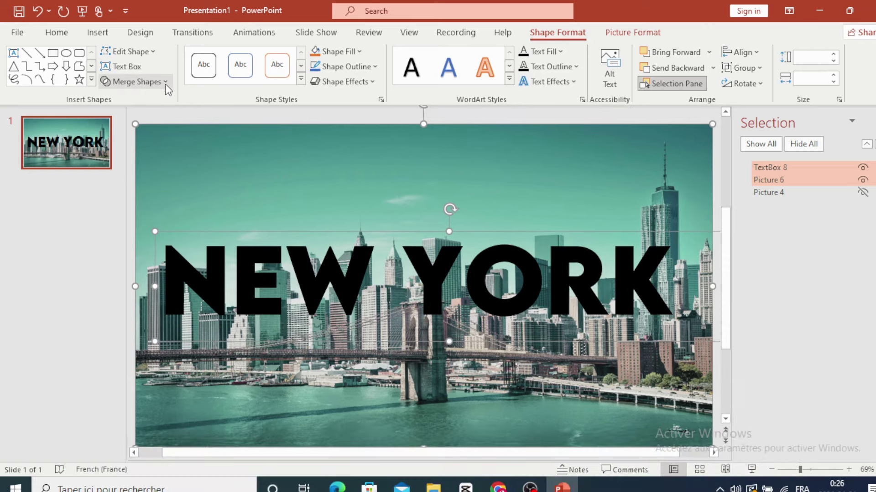
pyautogui.click(165, 83)
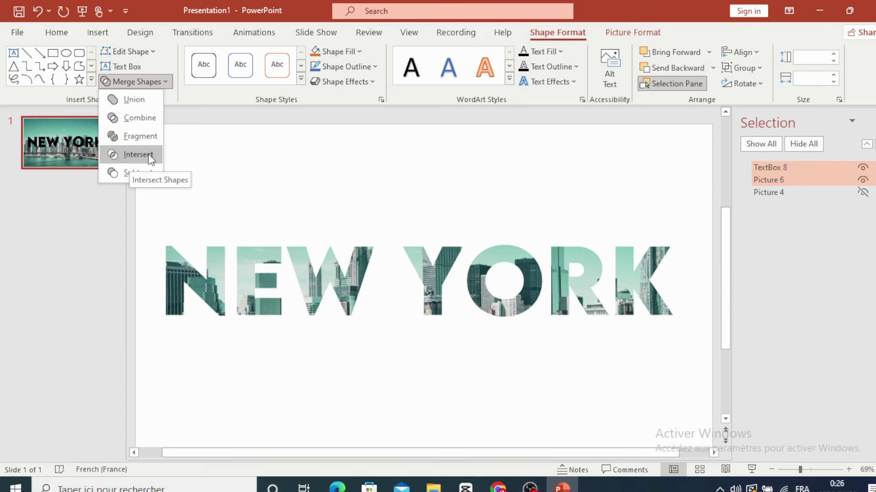
pyautogui.click(149, 162)
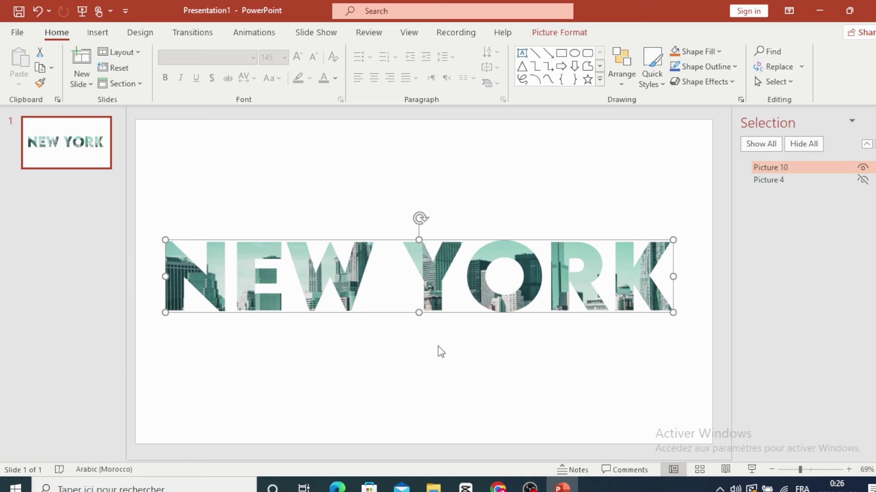
# - Give the merged NEW YORK letters a solid white 2 pt line in Format Picture
pyautogui.rightClick(426, 274)
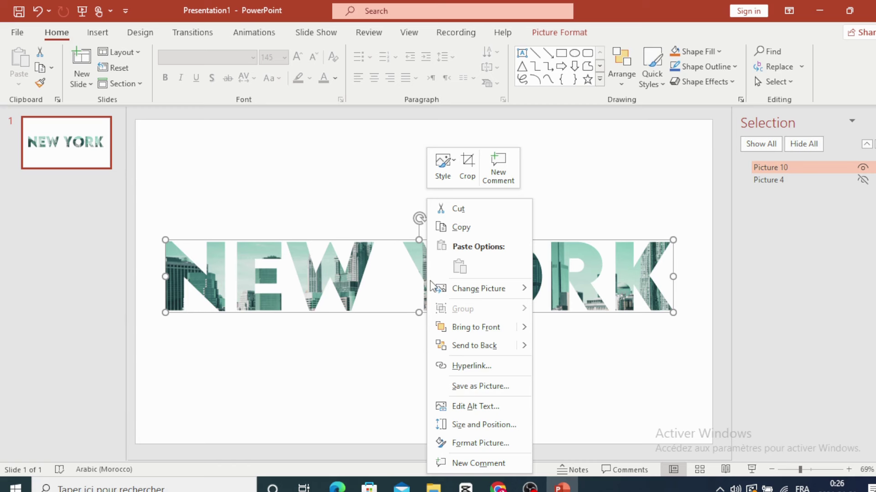
pyautogui.click(500, 445)
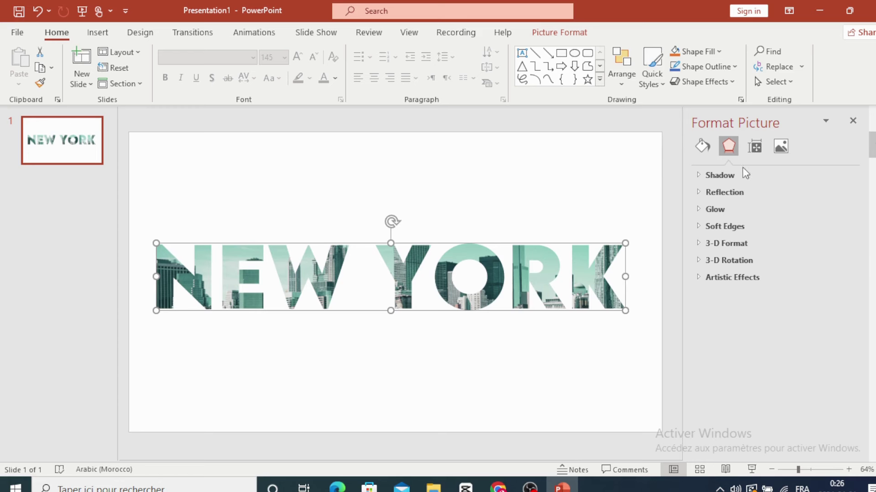
pyautogui.click(704, 152)
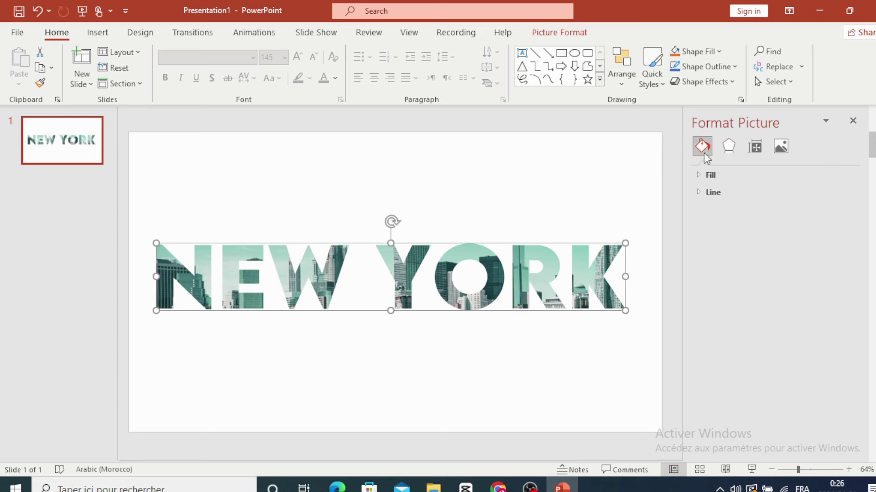
pyautogui.click(704, 192)
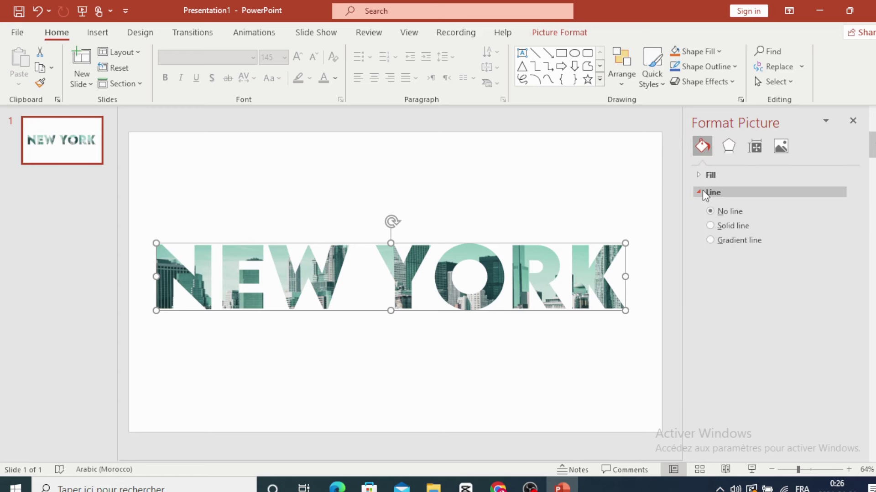
pyautogui.click(711, 225)
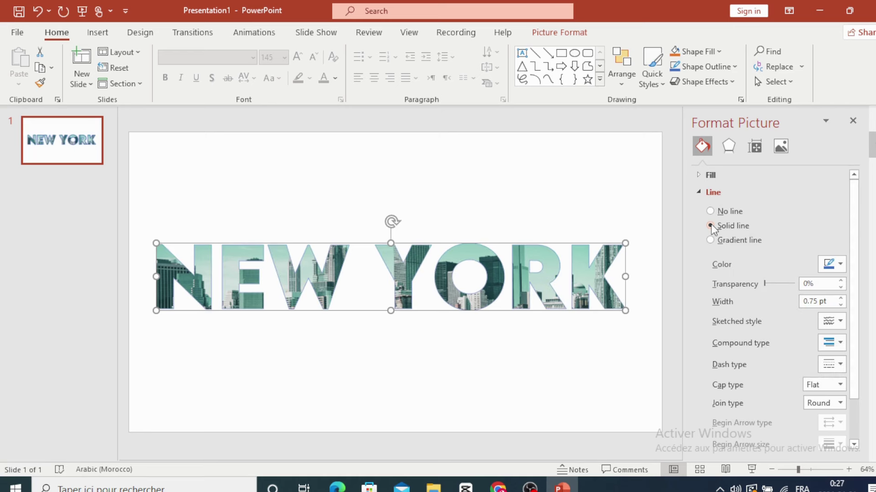
pyautogui.click(832, 264)
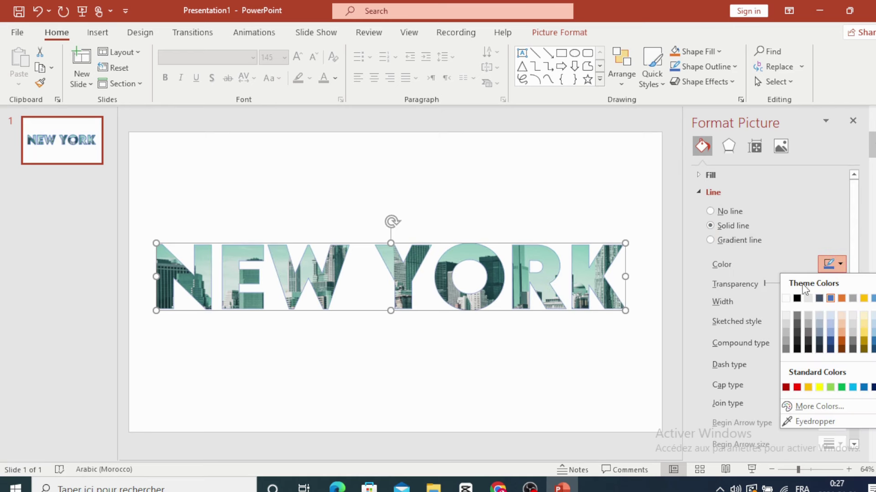
pyautogui.click(785, 299)
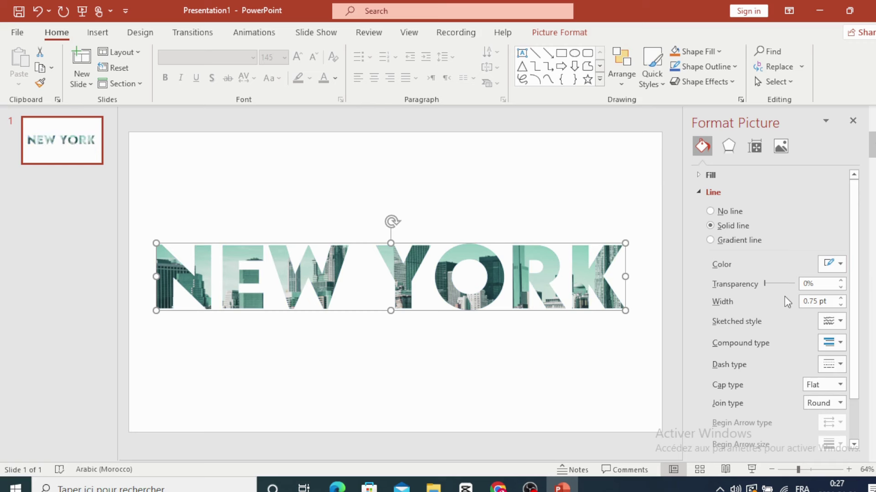
pyautogui.click(840, 298)
pyautogui.click(840, 298)
pyautogui.click(839, 298)
pyautogui.click(840, 298)
# - Unhide the skyline background Picture 4 and apply a black outer shadow to the letters
pyautogui.click(728, 147)
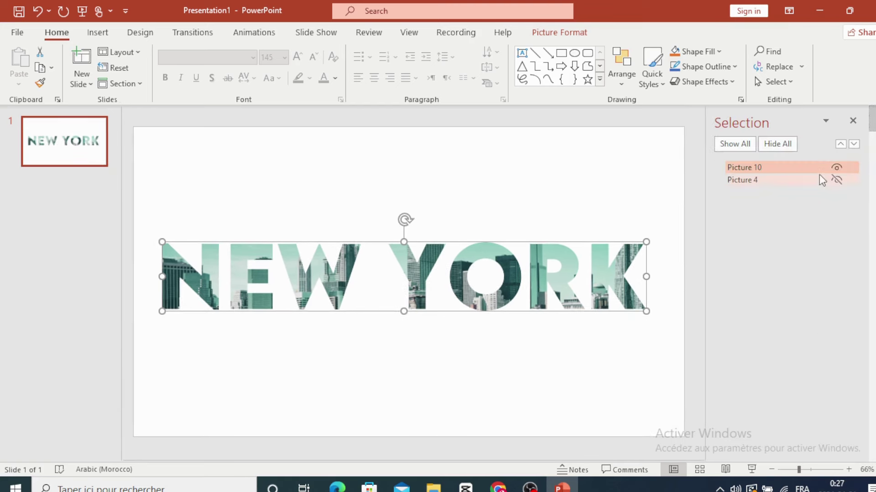
pyautogui.click(837, 180)
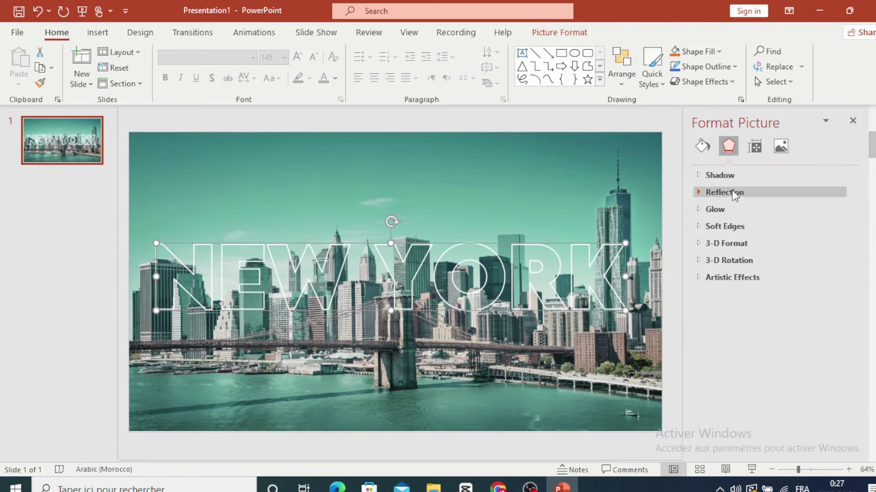
pyautogui.click(725, 177)
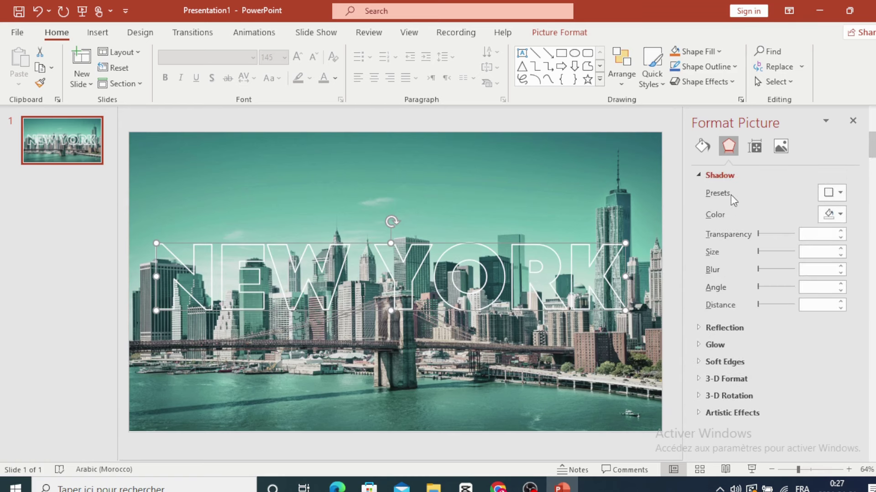
pyautogui.click(837, 193)
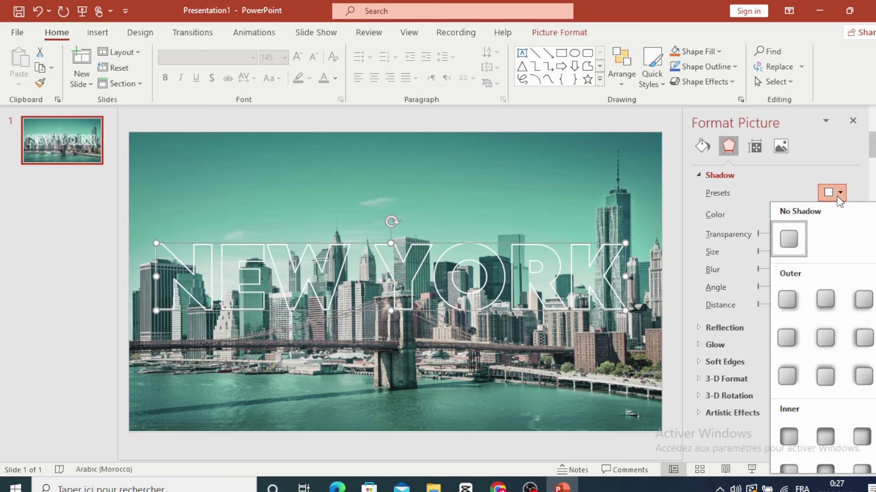
pyautogui.click(828, 299)
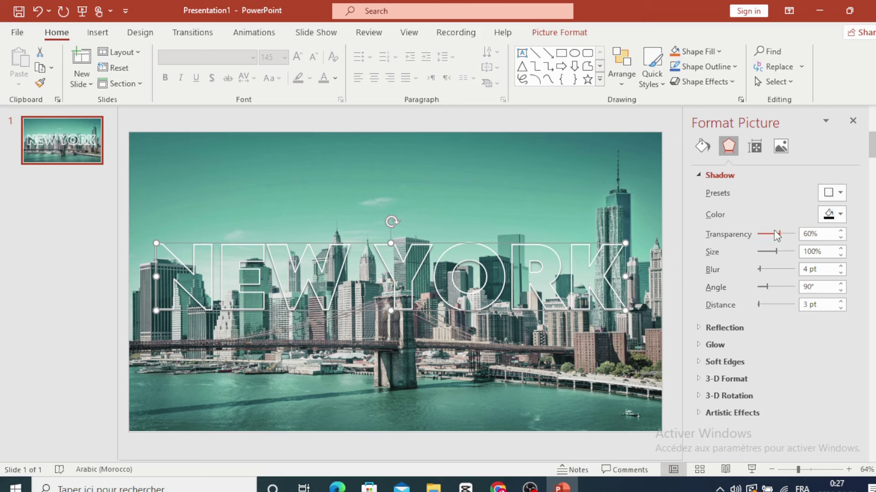
pyautogui.click(832, 216)
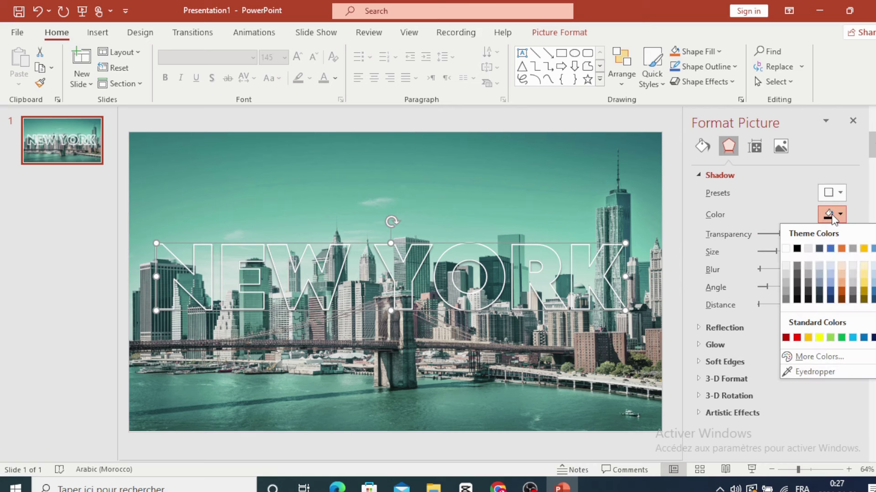
pyautogui.click(801, 254)
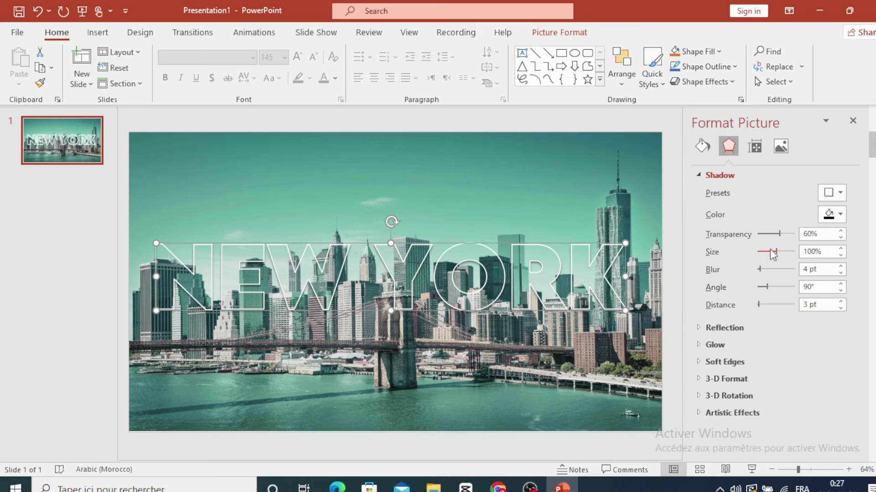
# - Tune the shadow to 14% transparency, 100% size, 49 pt blur and 0 pt distance
pyautogui.moveTo(778, 234); pyautogui.dragTo(760, 237)
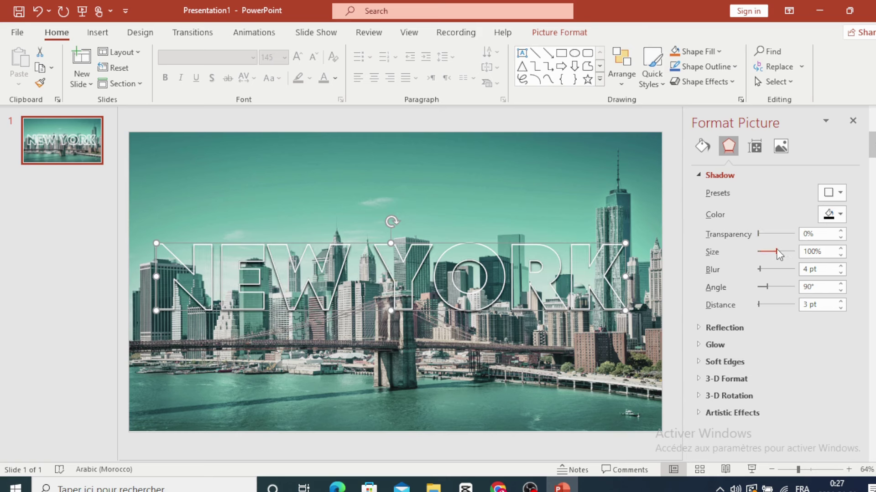
pyautogui.moveTo(777, 251)
pyautogui.mouseDown()
pyautogui.moveTo(769, 252)
pyautogui.moveTo(777, 256)
pyautogui.mouseUp()
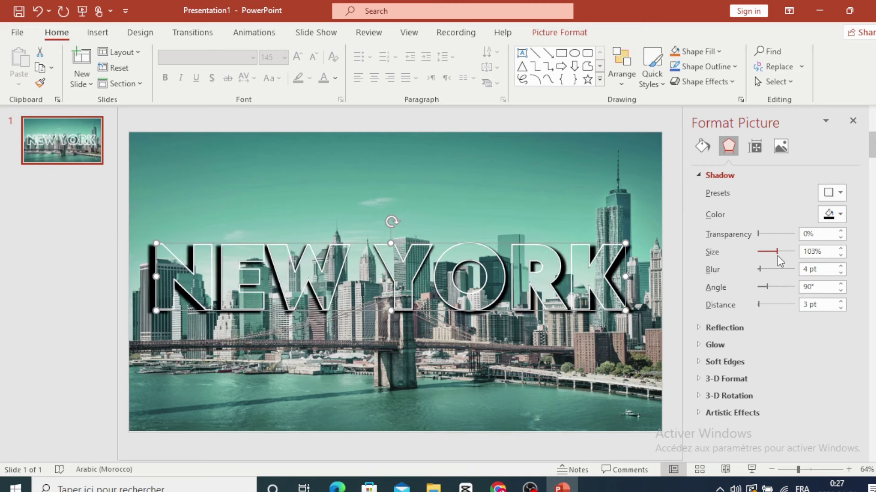
pyautogui.moveTo(777, 256); pyautogui.dragTo(776, 255)
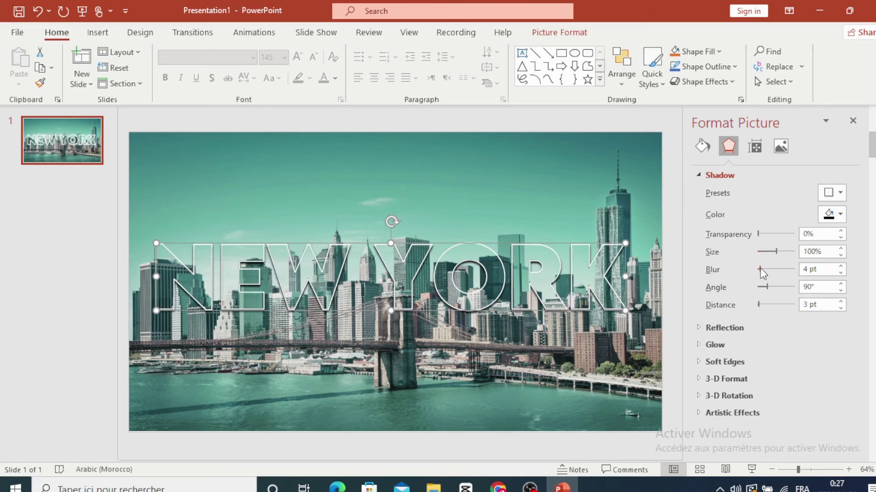
pyautogui.moveTo(760, 270); pyautogui.dragTo(770, 270)
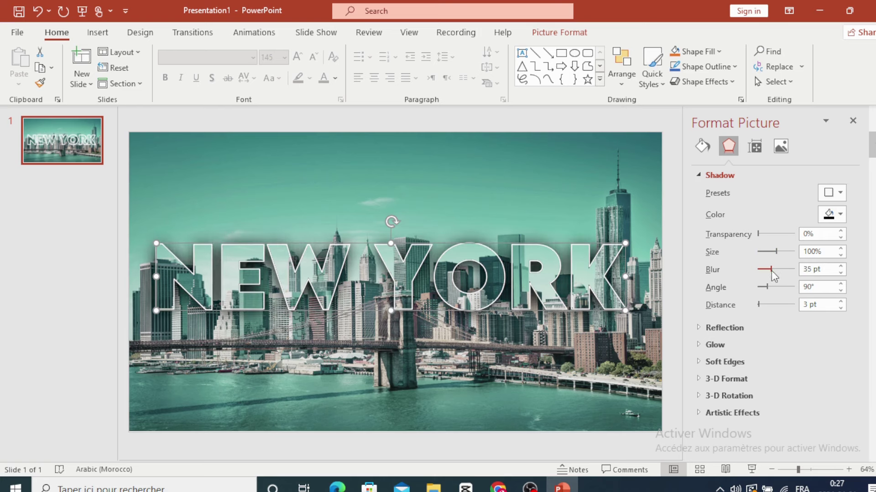
pyautogui.moveTo(769, 270); pyautogui.dragTo(774, 270)
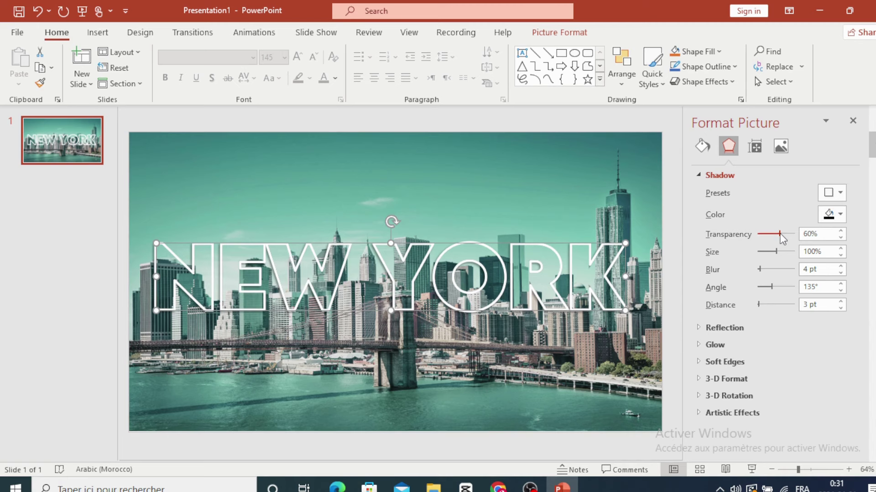
pyautogui.moveTo(779, 234); pyautogui.dragTo(763, 234)
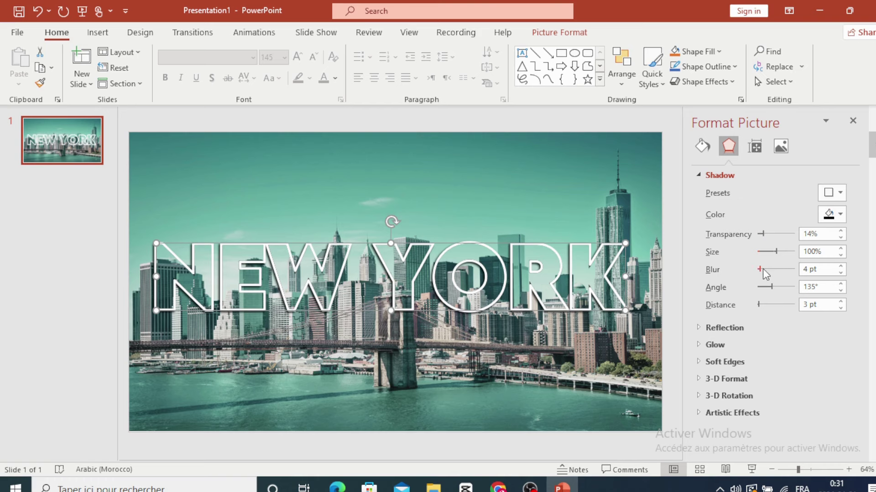
pyautogui.moveTo(761, 269); pyautogui.dragTo(766, 270)
pyautogui.moveTo(773, 268); pyautogui.dragTo(777, 273)
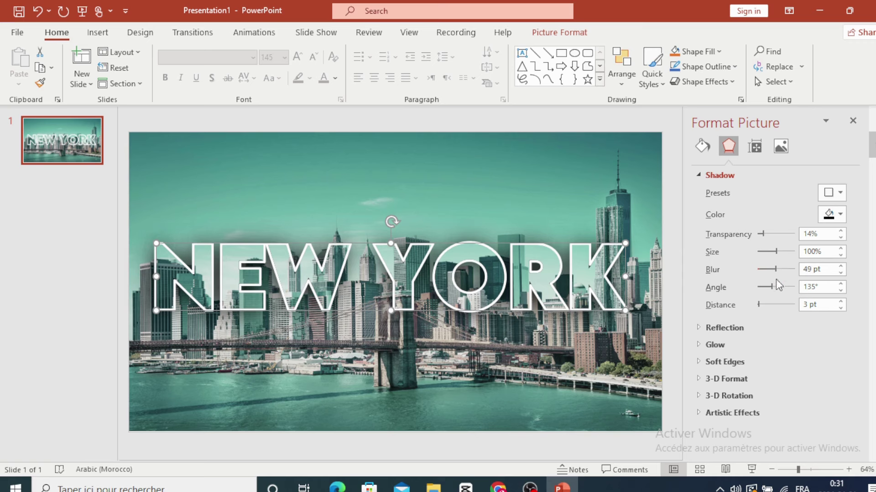
pyautogui.moveTo(758, 304); pyautogui.dragTo(757, 304)
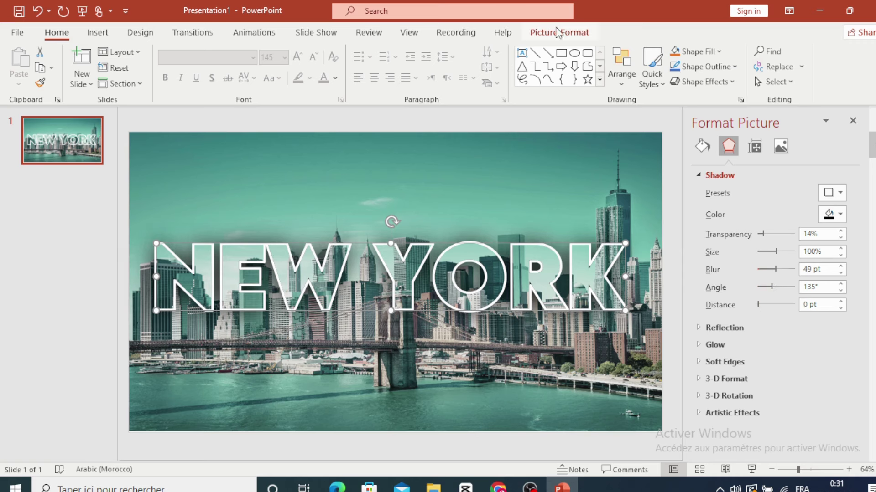
pyautogui.click(557, 32)
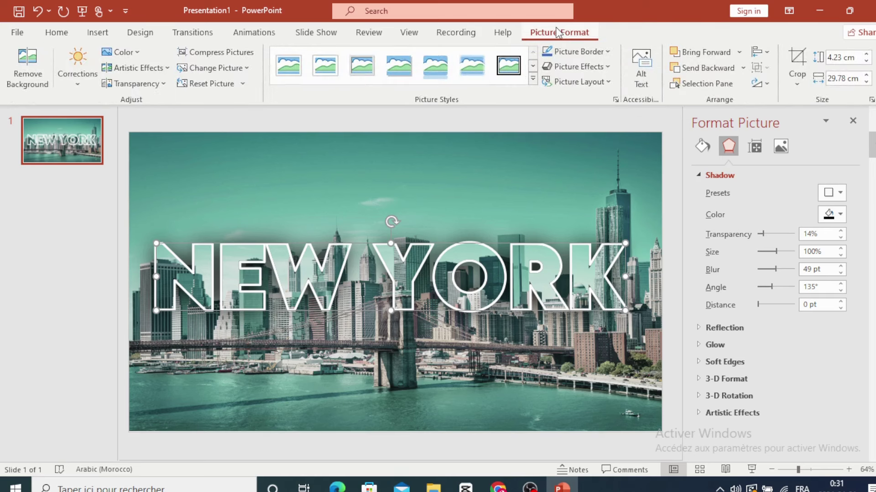
# - Select the skyline background Picture 4 and open its Picture Corrections options
pyautogui.click(702, 84)
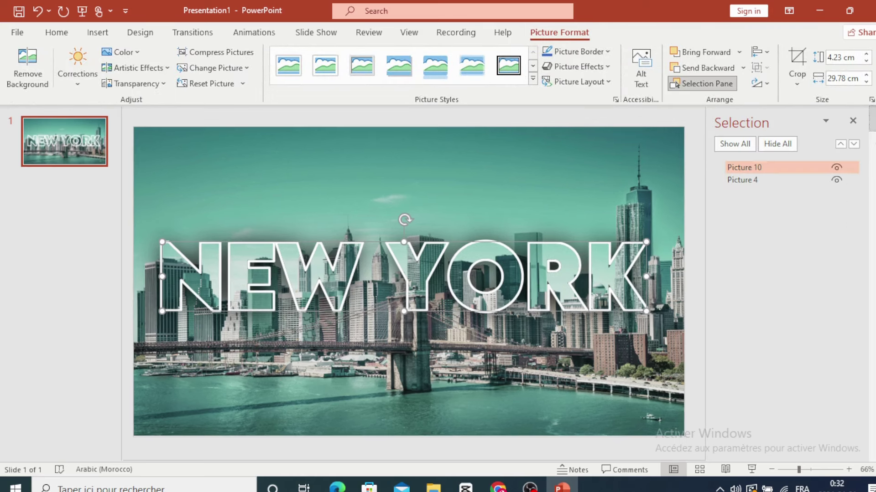
pyautogui.click(777, 179)
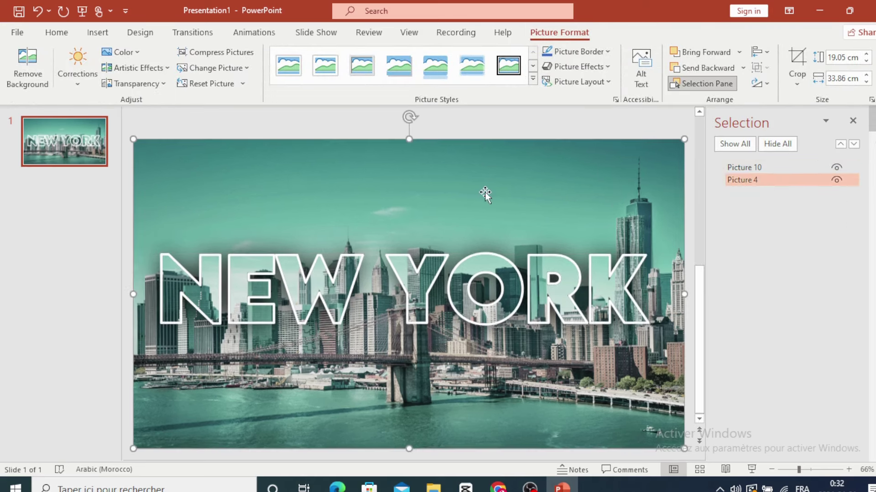
pyautogui.click(77, 85)
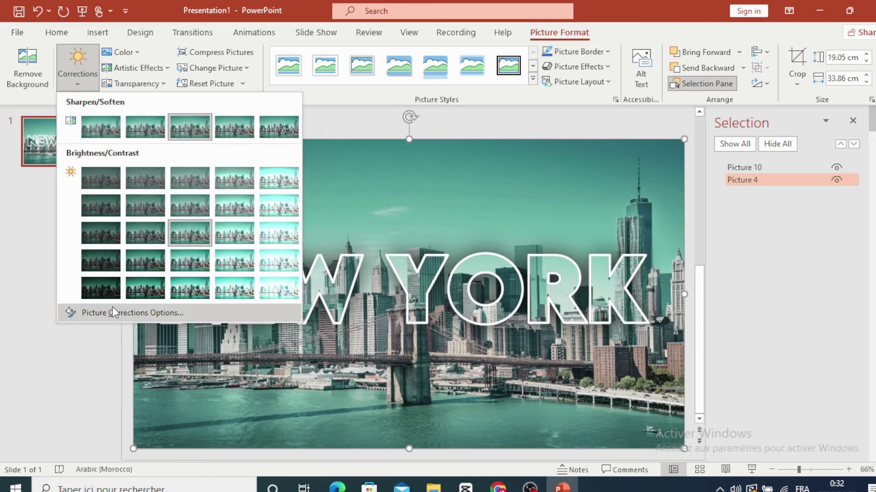
pyautogui.click(112, 313)
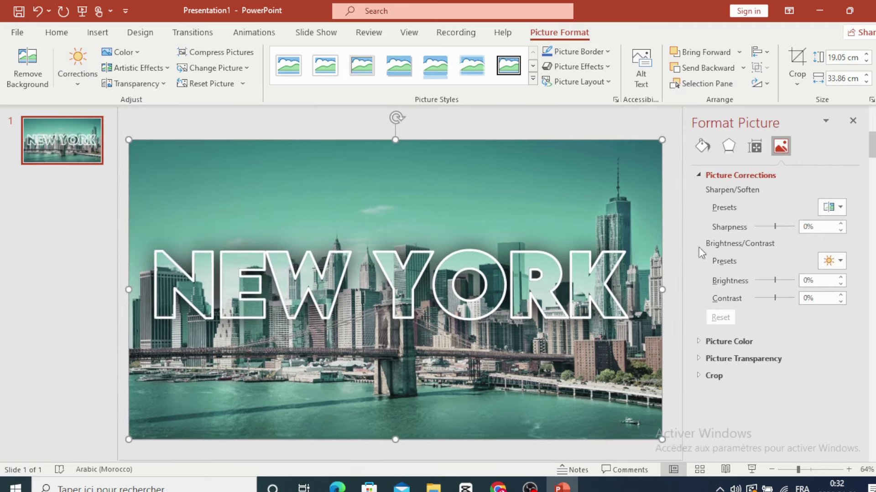
pyautogui.click(835, 207)
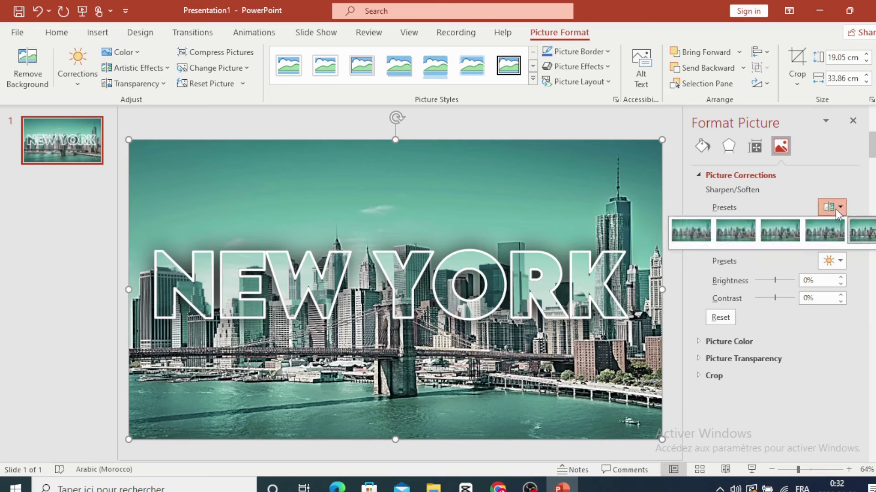
pyautogui.click(776, 231)
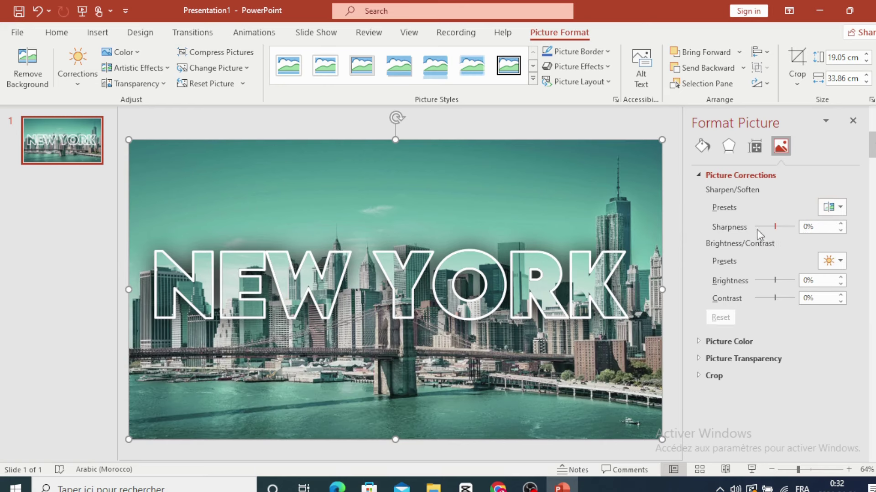
# - Try a higher sharpness on the background, then undo back to 0%
pyautogui.moveTo(776, 227)
pyautogui.mouseDown()
pyautogui.moveTo(798, 223)
pyautogui.moveTo(775, 227)
pyautogui.mouseUp()
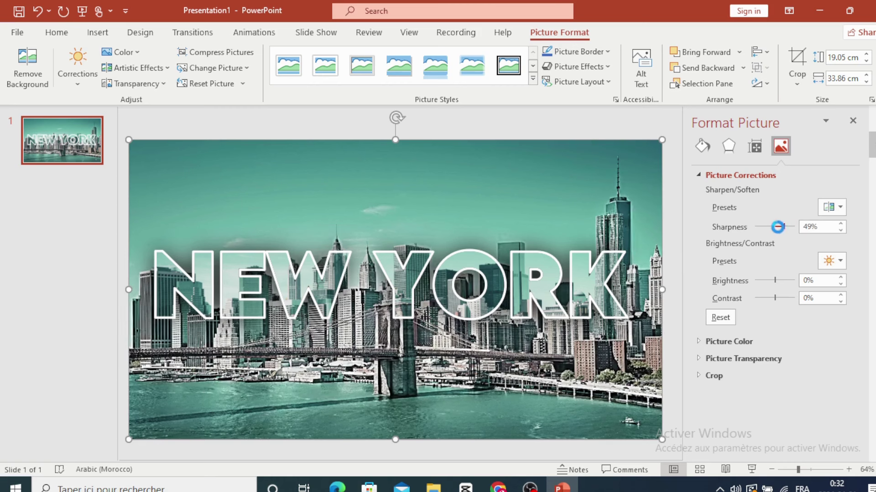
pyautogui.click(38, 12)
pyautogui.click(39, 12)
pyautogui.click(38, 12)
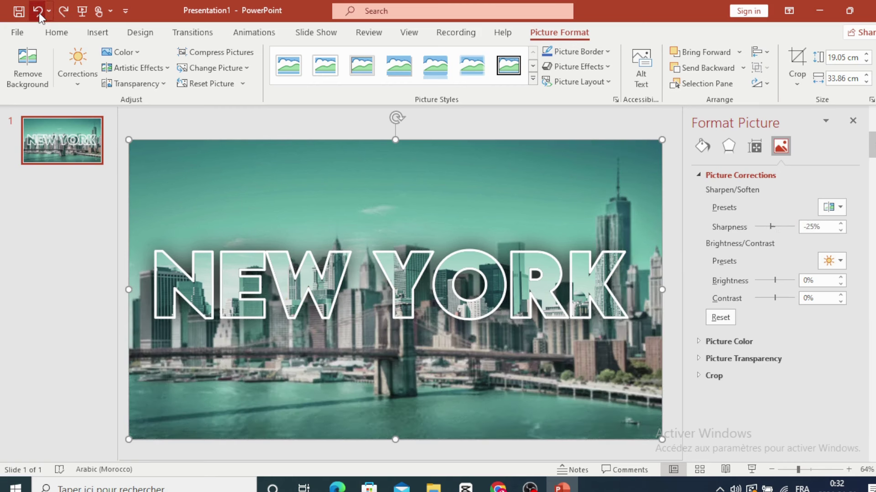
pyautogui.click(39, 13)
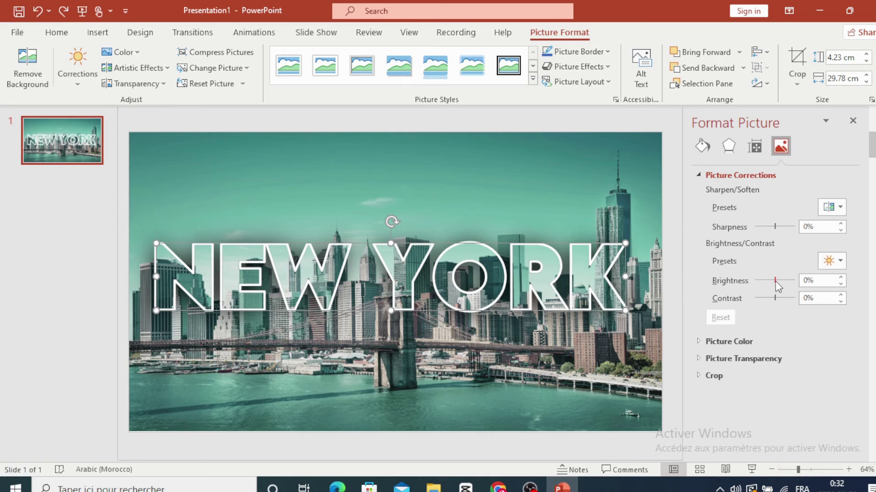
# - Set the skyline background Picture 4 to -12% brightness and -6% contrast, then close the pane
pyautogui.moveTo(775, 280); pyautogui.dragTo(774, 281)
pyautogui.click(852, 120)
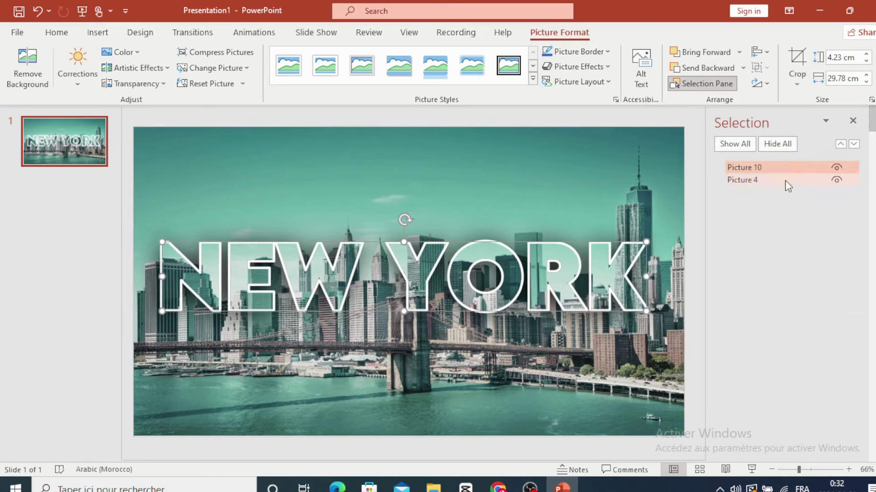
pyautogui.click(784, 182)
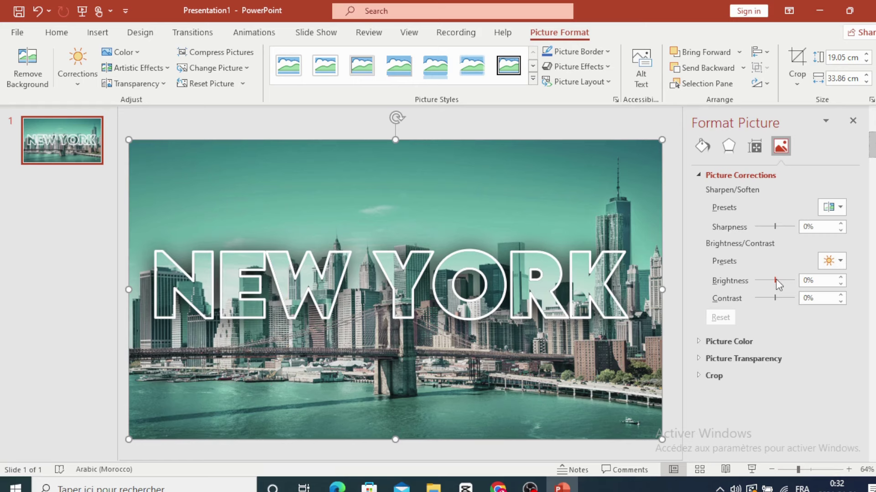
pyautogui.moveTo(776, 279); pyautogui.dragTo(772, 299)
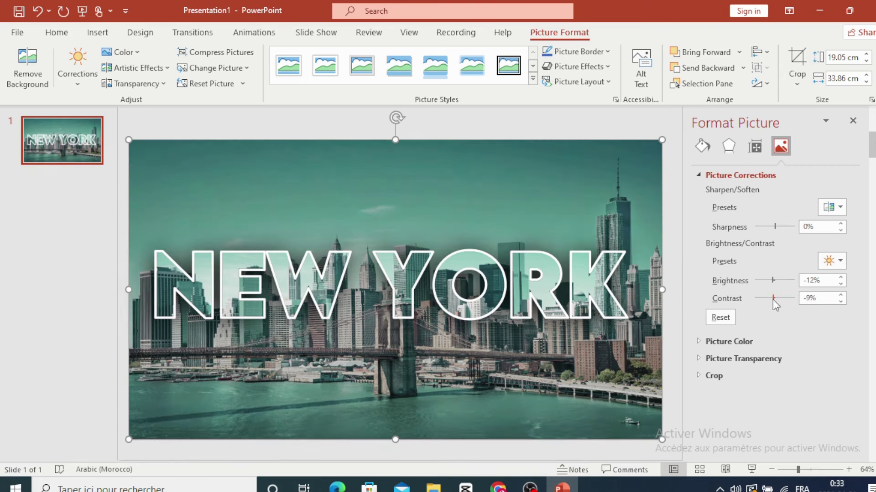
pyautogui.moveTo(772, 280); pyautogui.dragTo(771, 280)
pyautogui.moveTo(773, 297); pyautogui.dragTo(774, 298)
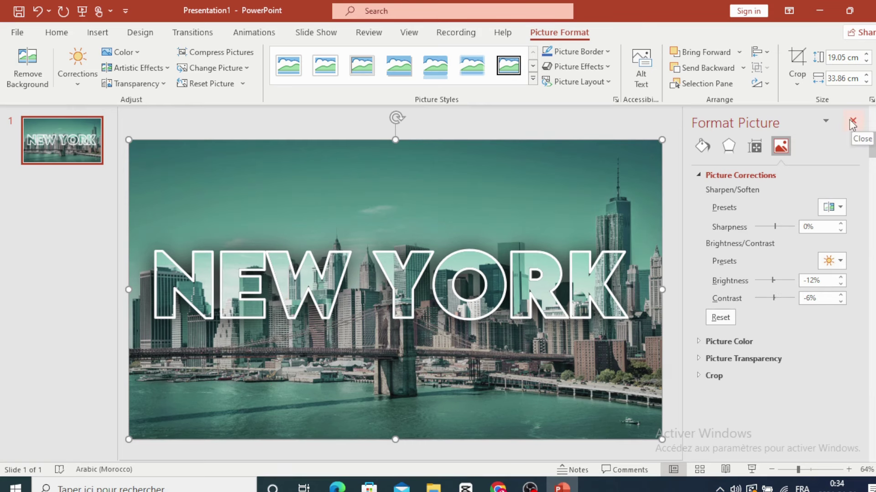
pyautogui.click(853, 122)
pyautogui.hotkey('alt', 'F10')
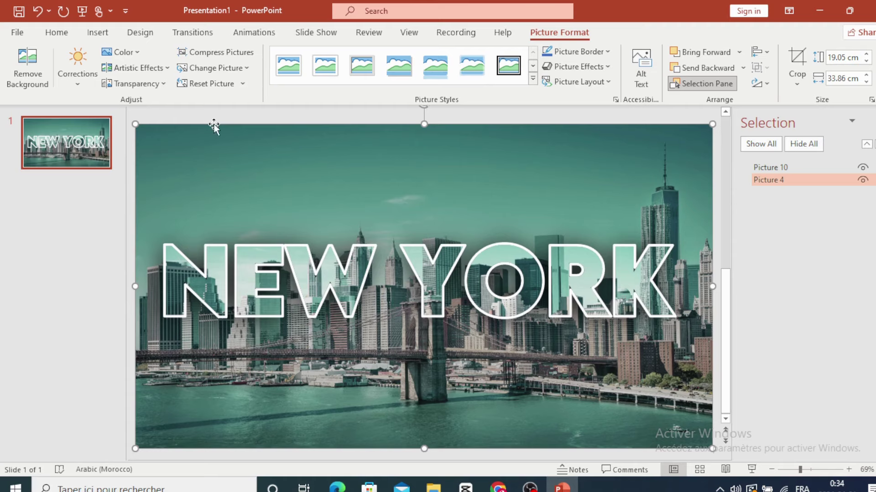
# - Give the skyline background picture a Fade entrance animation
pyautogui.click(264, 35)
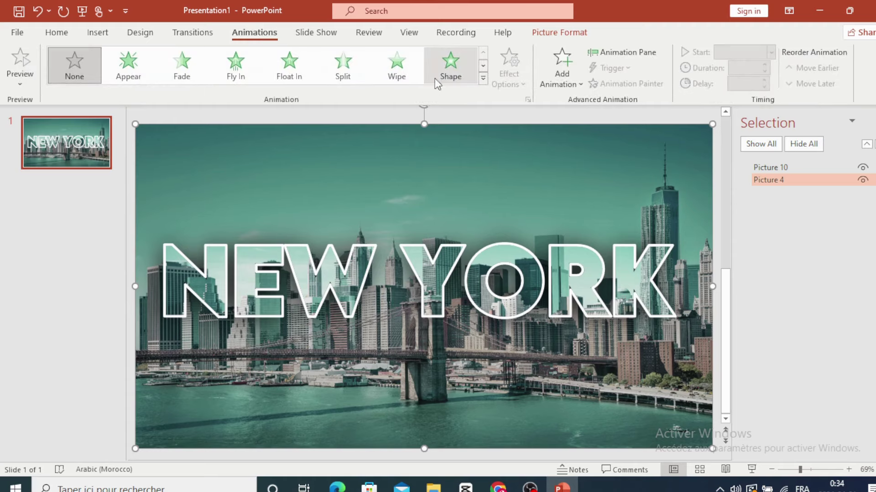
pyautogui.click(449, 65)
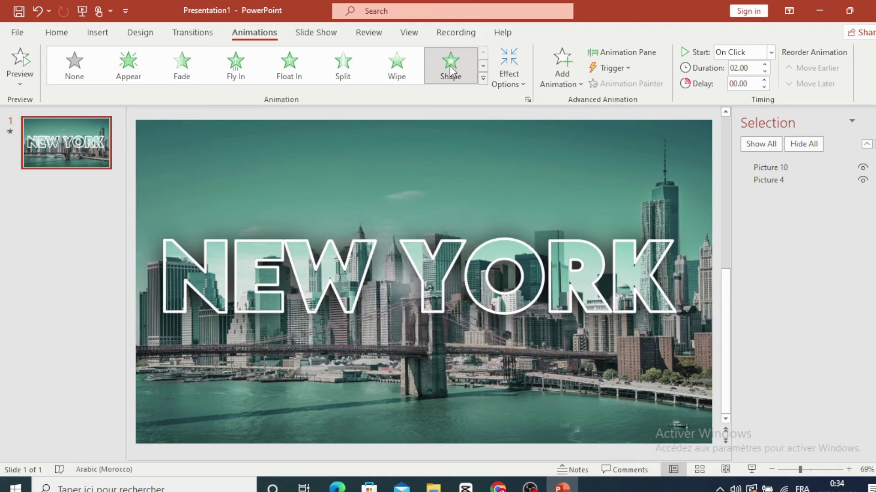
pyautogui.click(135, 58)
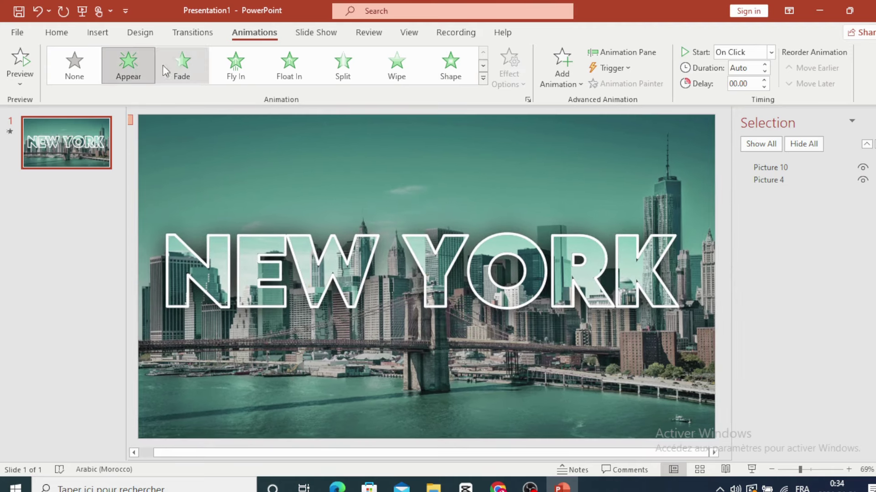
pyautogui.click(186, 66)
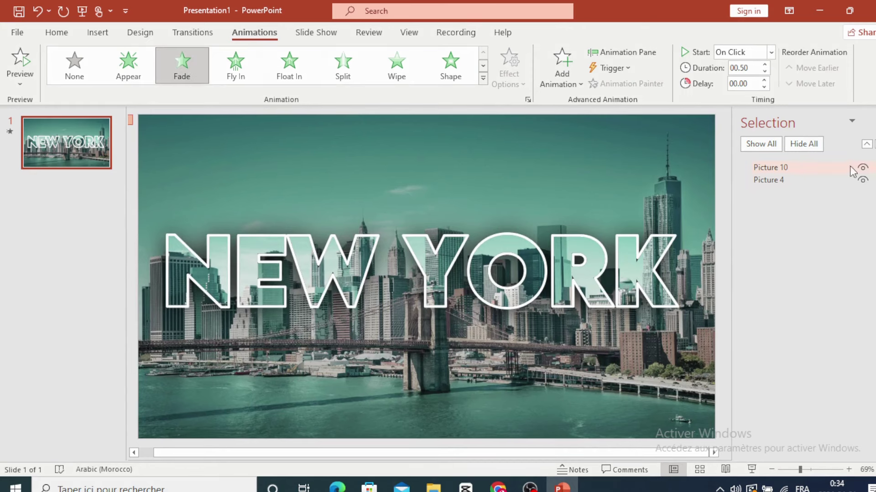
# - Give the NEW YORK letters (Picture 10) a Wipe entrance animation after previewing alternatives
pyautogui.click(862, 167)
pyautogui.click(862, 167)
pyautogui.click(822, 167)
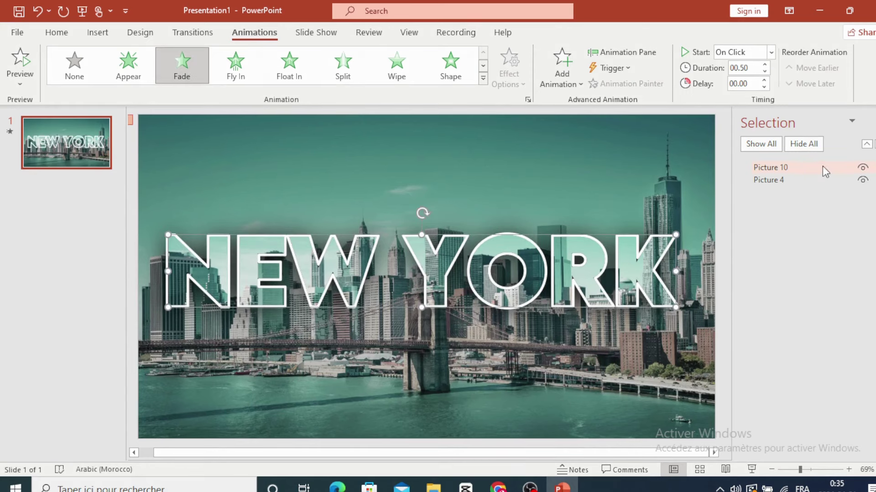
pyautogui.click(138, 72)
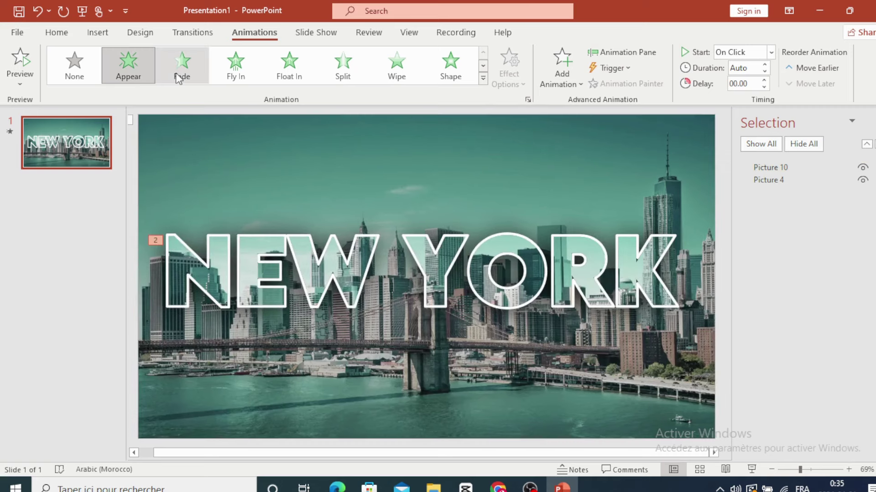
pyautogui.click(179, 77)
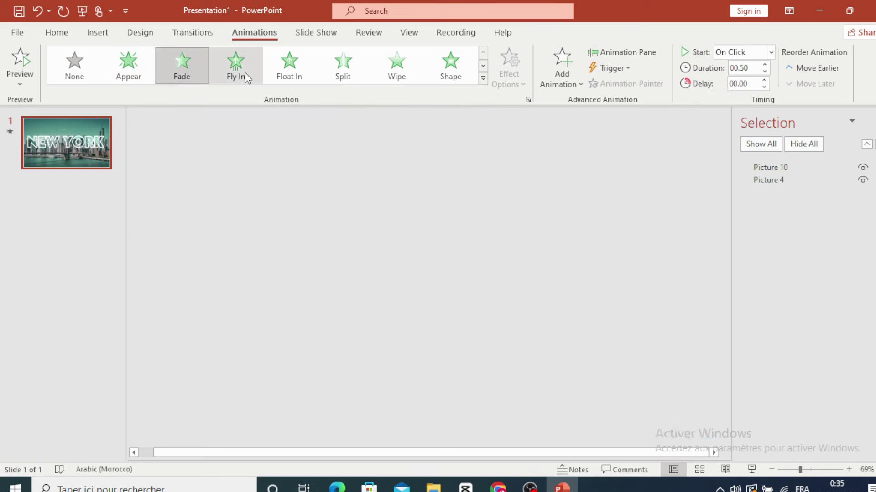
pyautogui.click(240, 72)
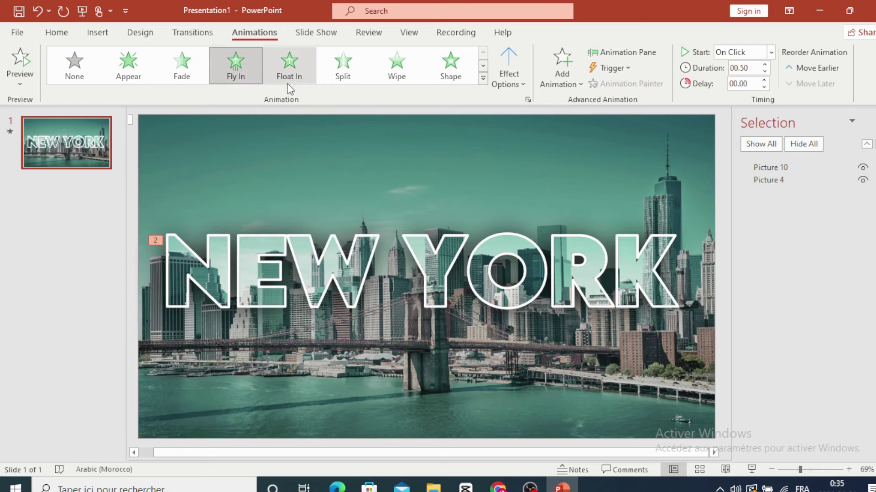
pyautogui.click(291, 70)
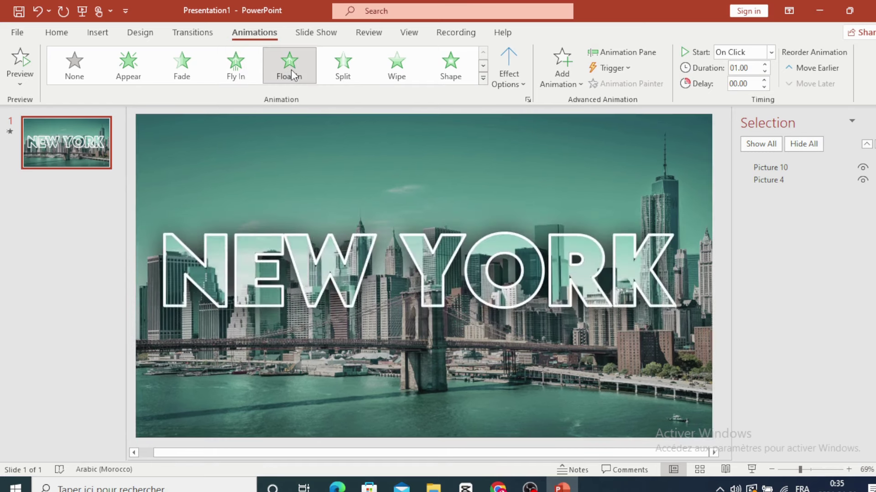
pyautogui.click(343, 67)
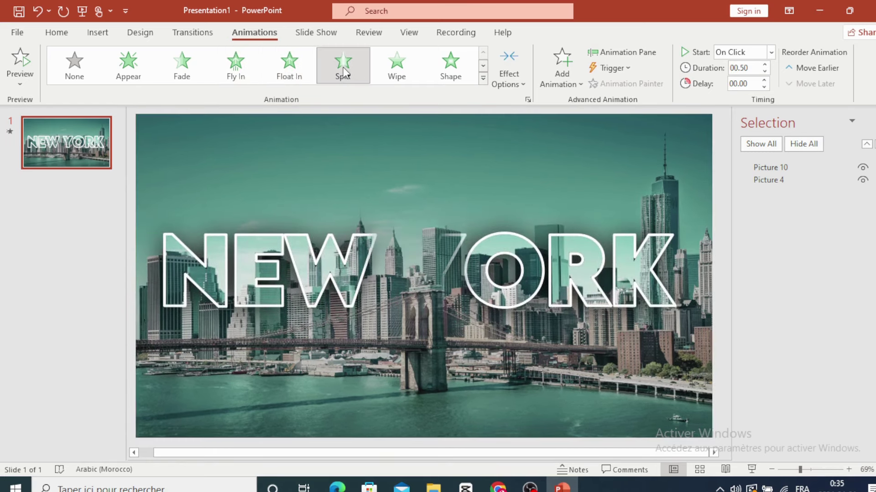
pyautogui.click(343, 68)
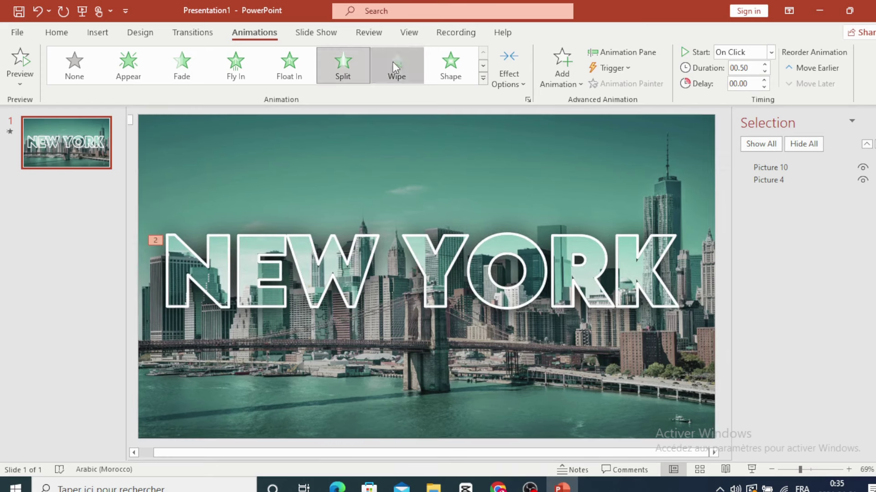
pyautogui.click(393, 64)
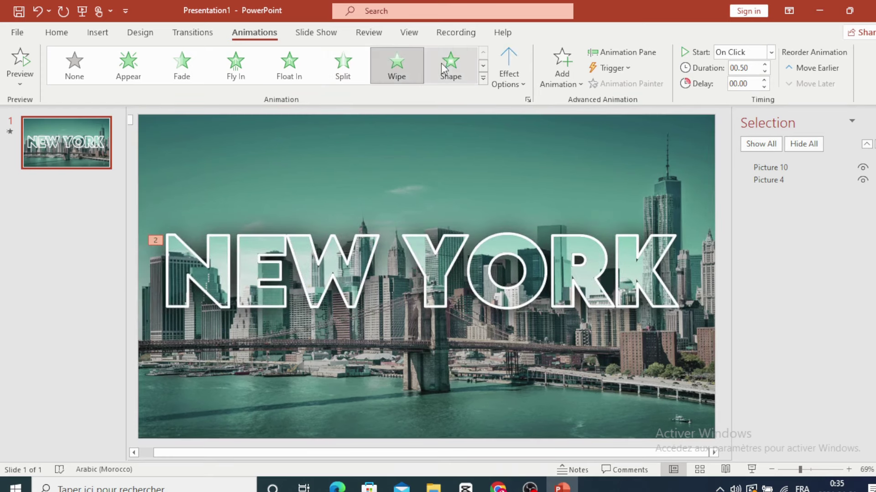